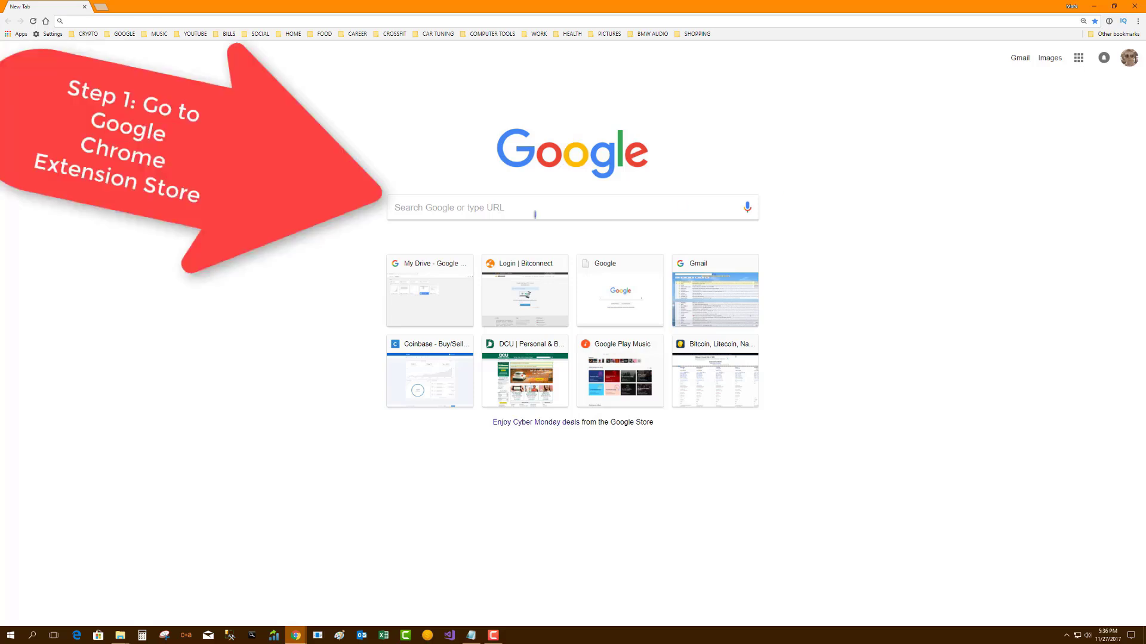
# Search the Chrome Web Store for 'gauth' so GAuth Authenticator is listed.
pyautogui.click(468, 207)
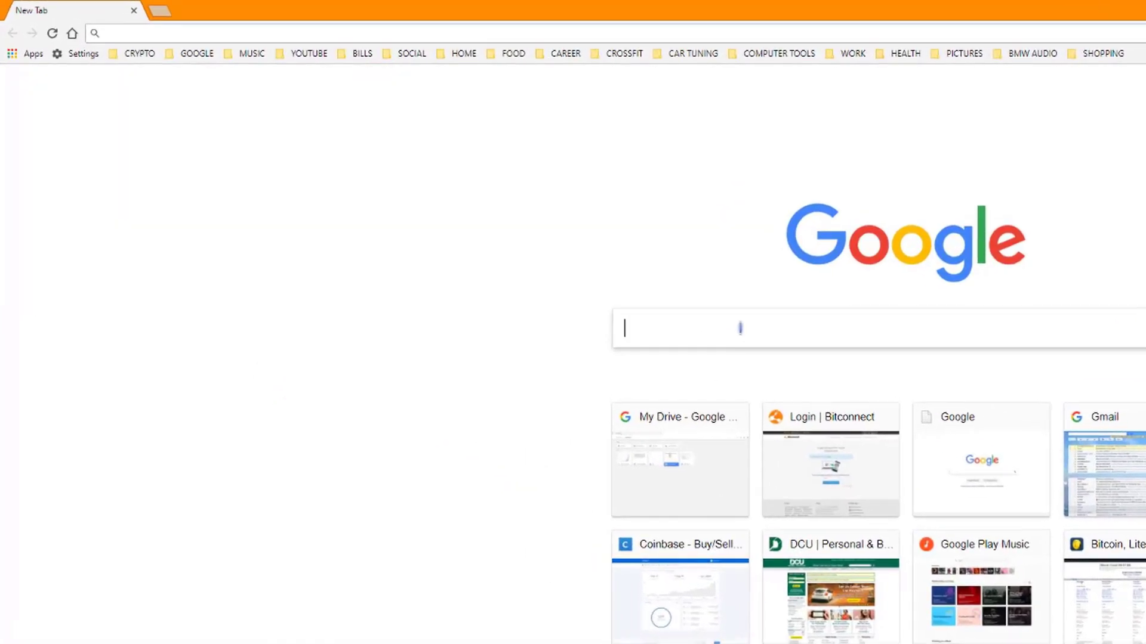
pyautogui.write('chrom')
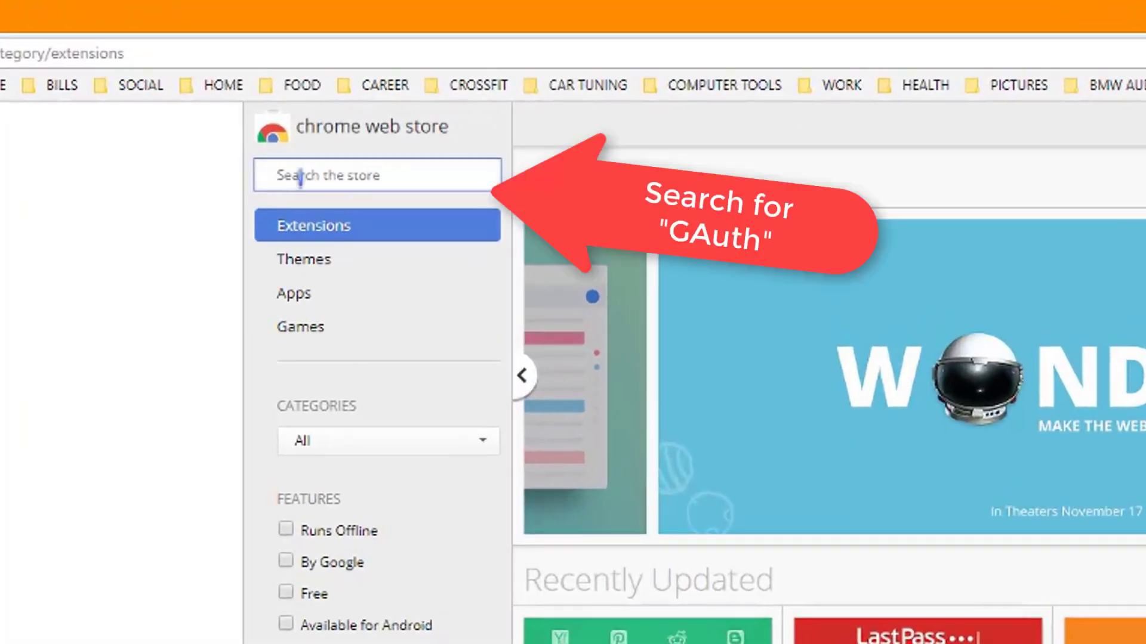
pyautogui.write('g')
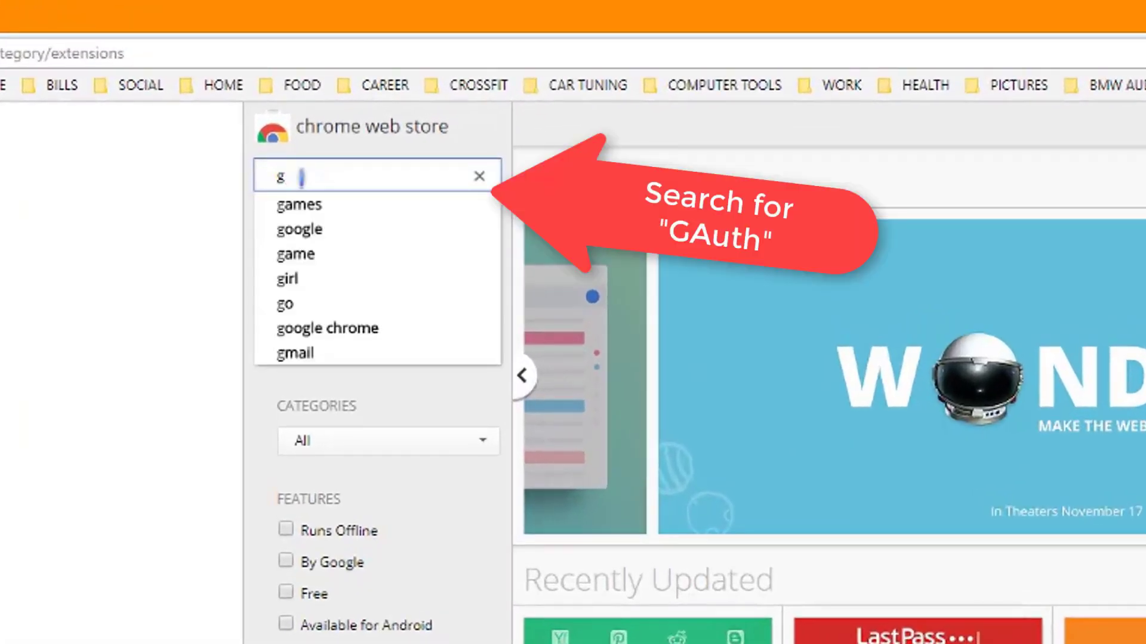
pyautogui.write('auth')
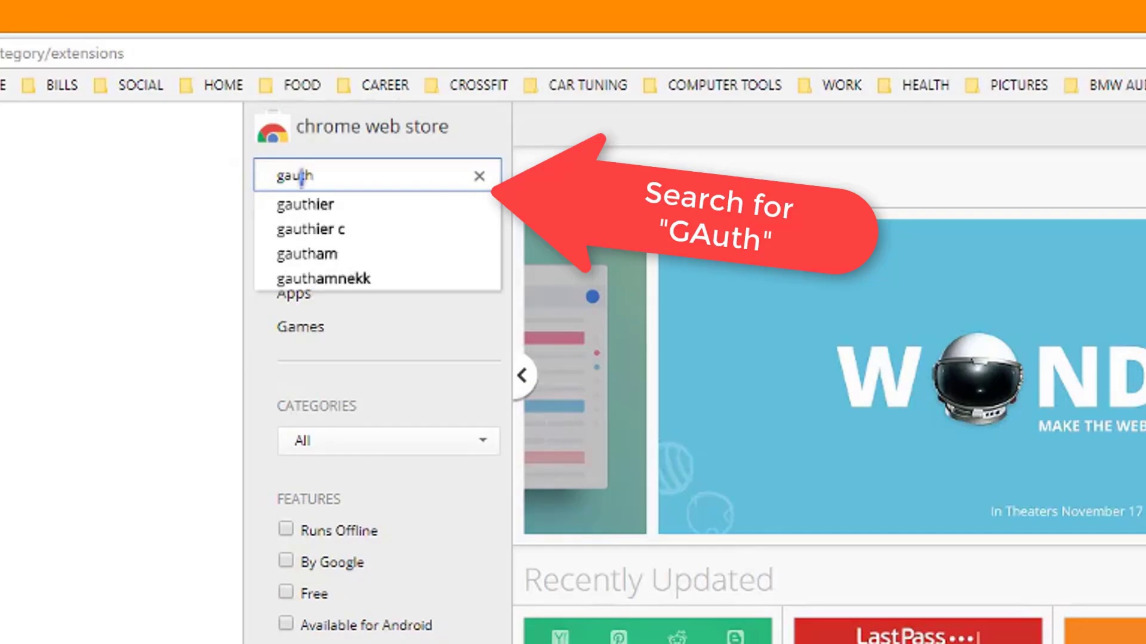
pyautogui.press('Return')
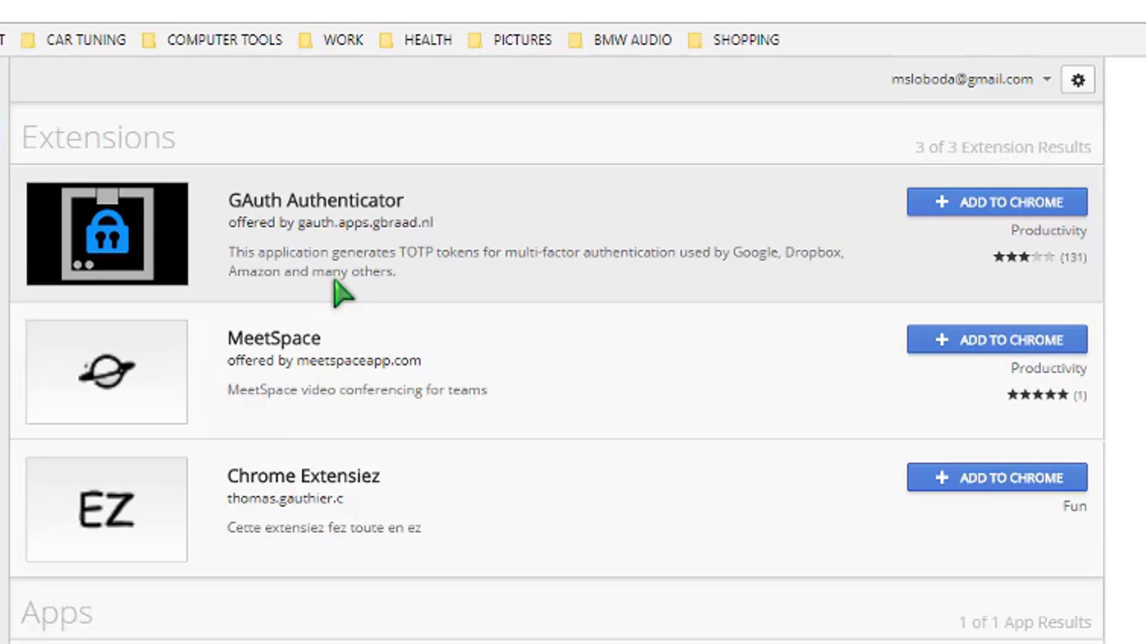
# Add the GAuth Authenticator extension to Chrome and confirm the Add extension prompt.
pyautogui.click(1024, 203)
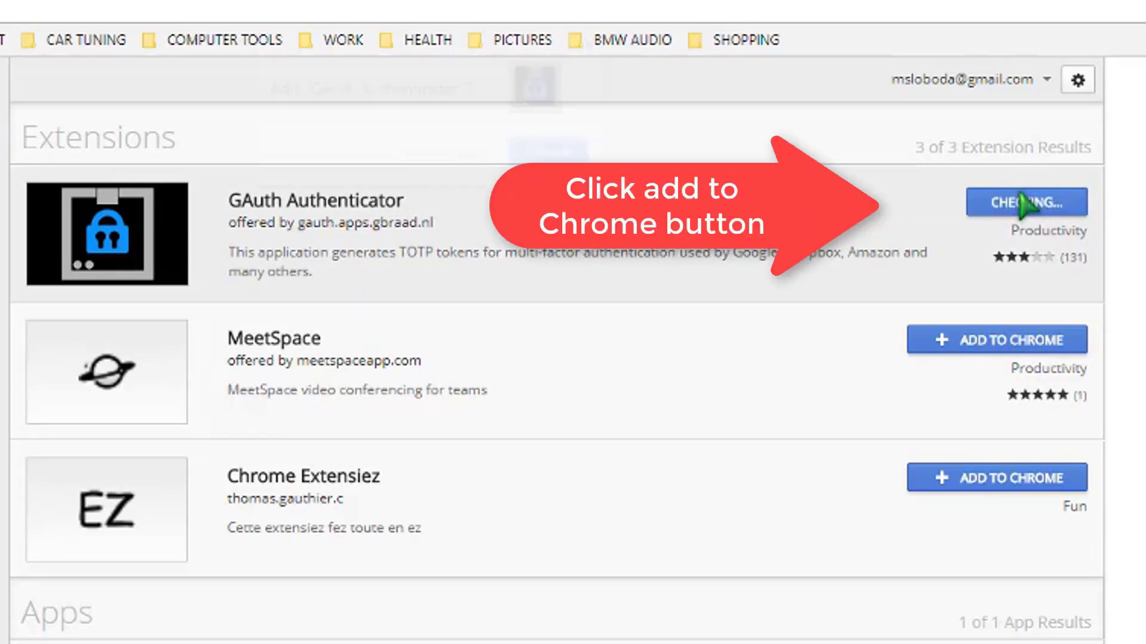
pyautogui.click(453, 156)
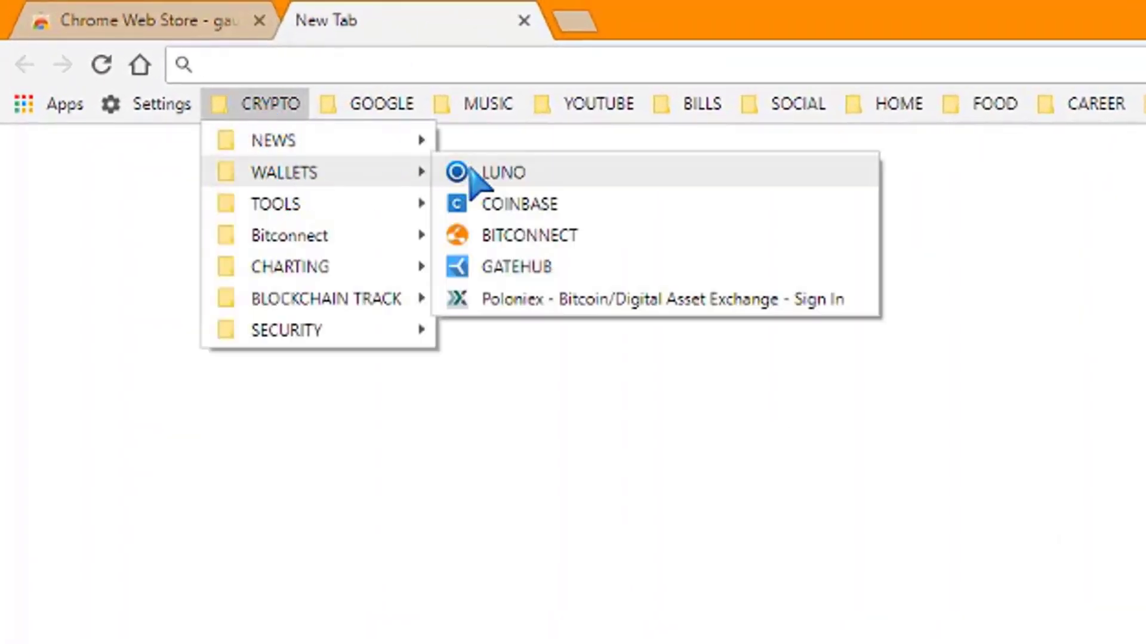
# Open Luno from bookmarks and sign in with the saved e-mail and password.
pyautogui.click(473, 174)
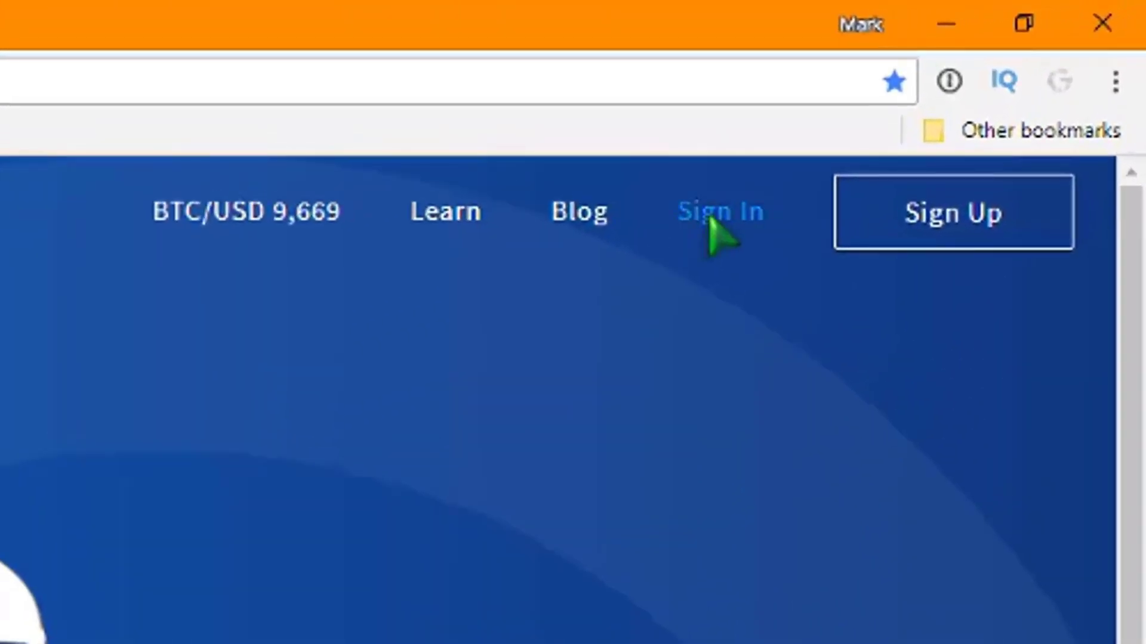
pyautogui.click(713, 219)
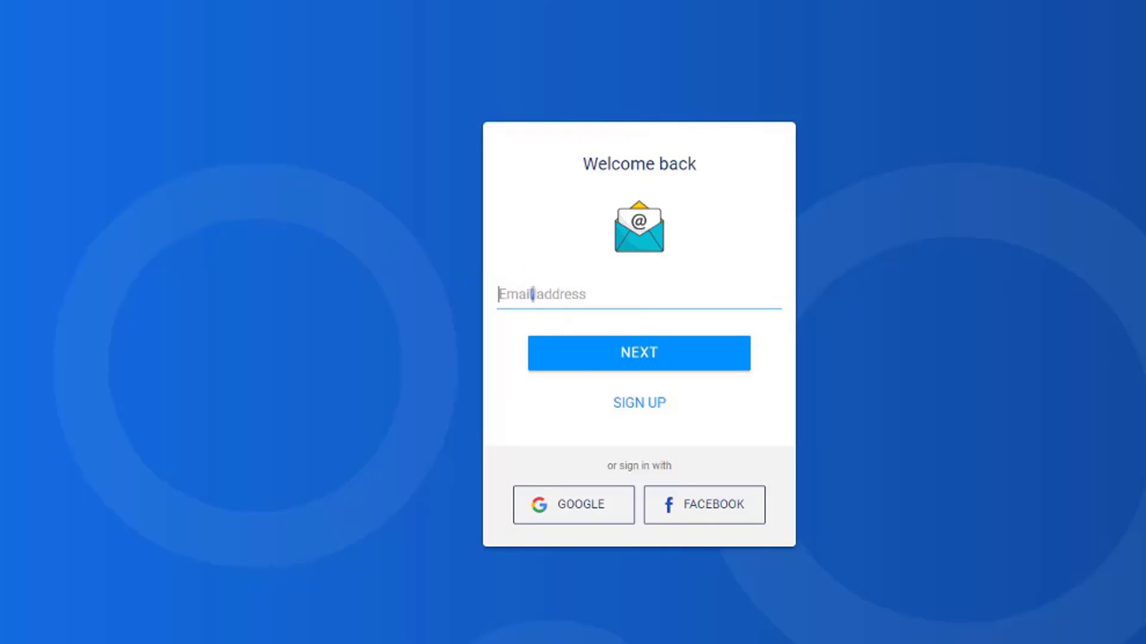
pyautogui.click(533, 294)
pyautogui.click(563, 326)
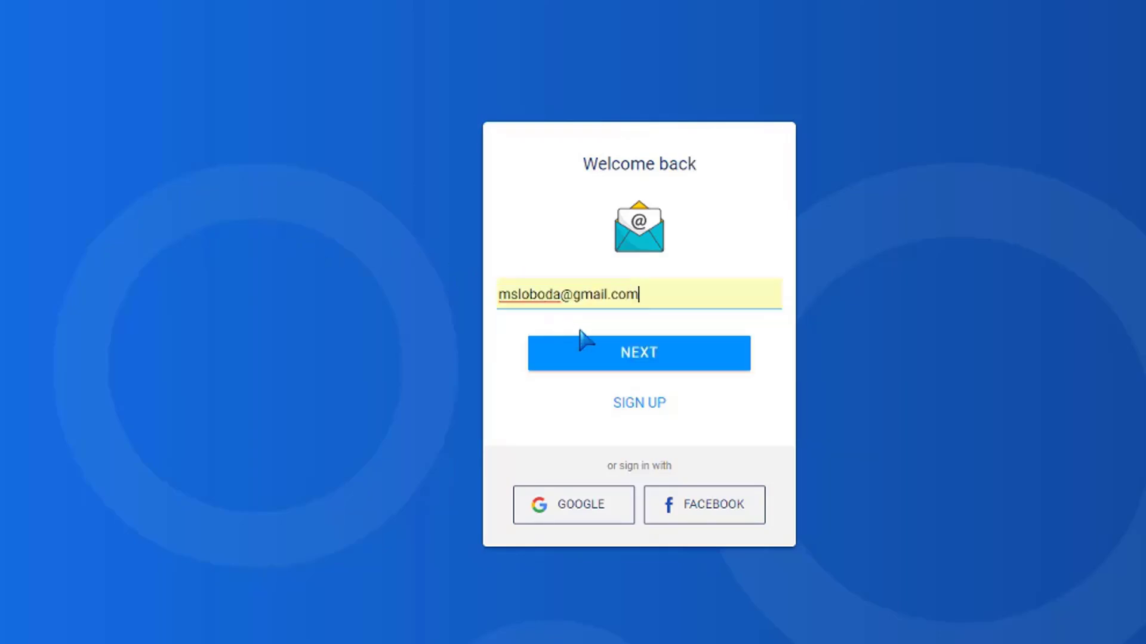
pyautogui.click(620, 355)
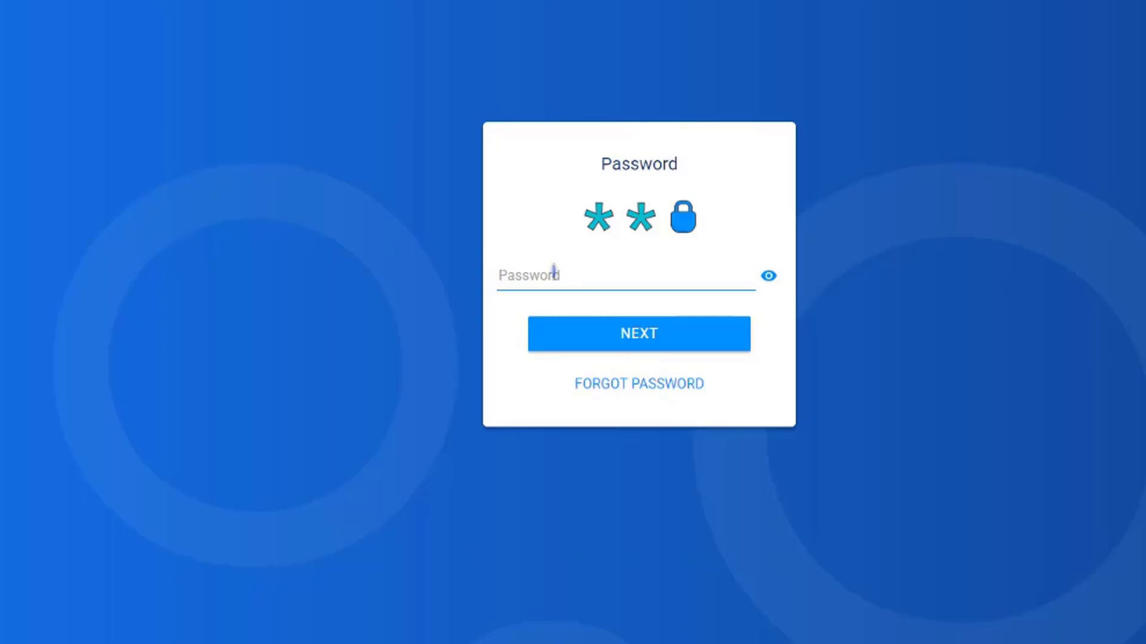
pyautogui.click(552, 276)
pyautogui.click(555, 323)
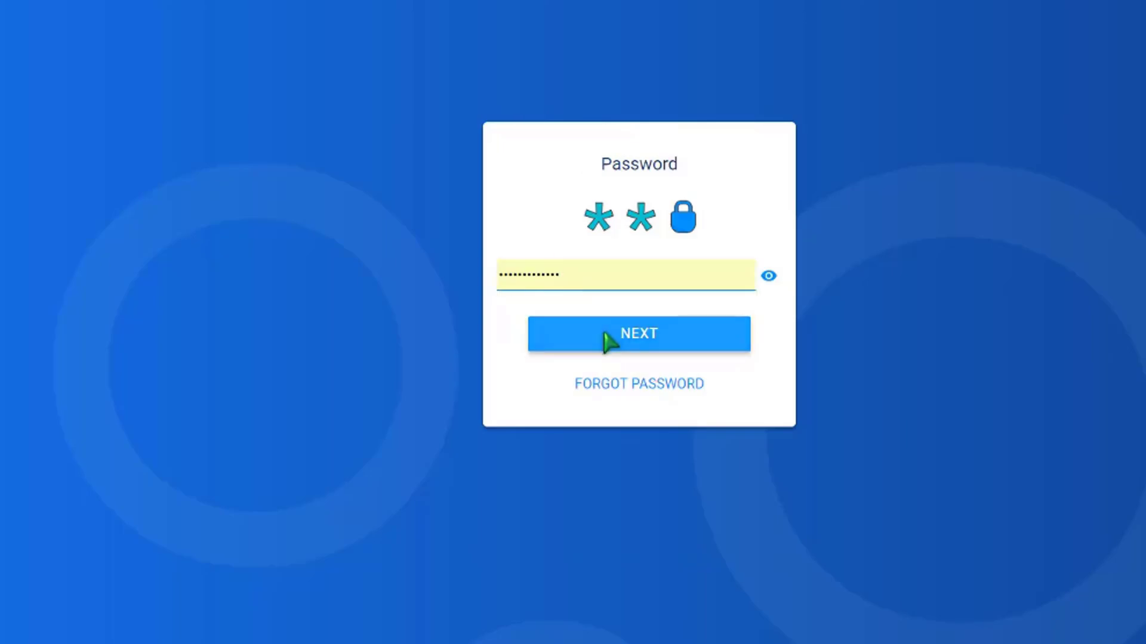
pyautogui.click(606, 337)
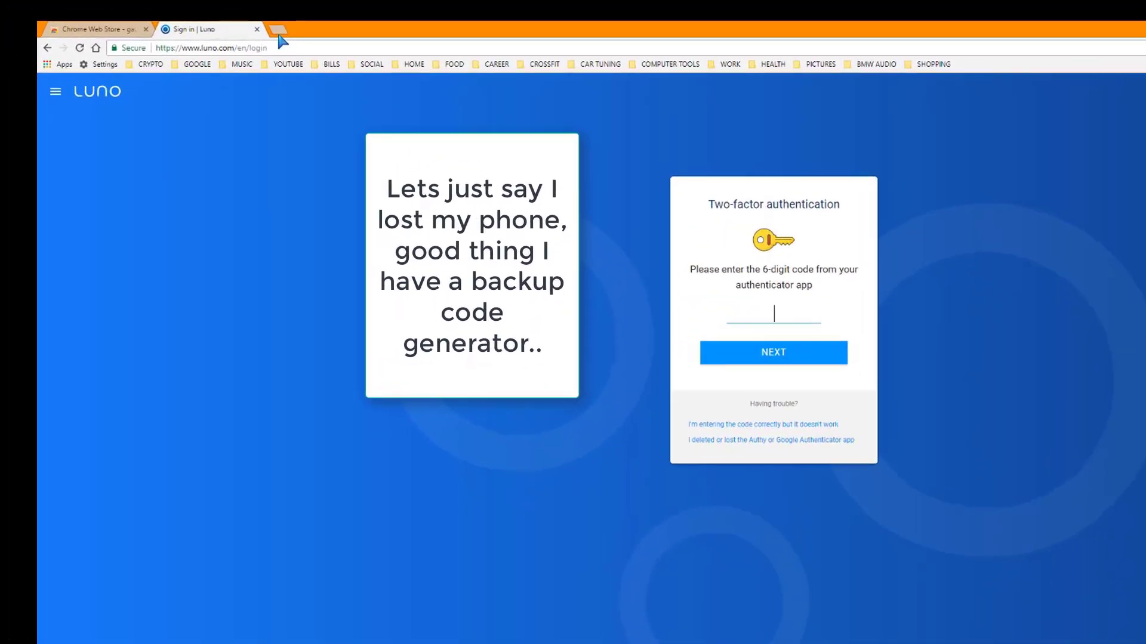
# Open GAuth Authenticator in a new tab and bring up its Add account form.
pyautogui.click(277, 30)
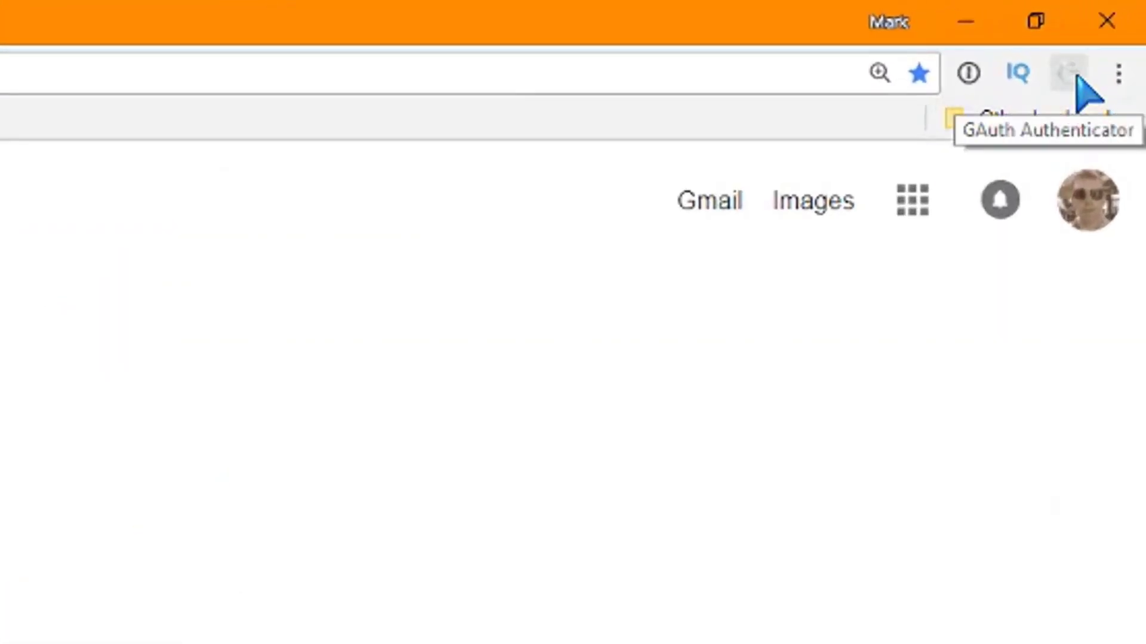
pyautogui.rightClick(1077, 78)
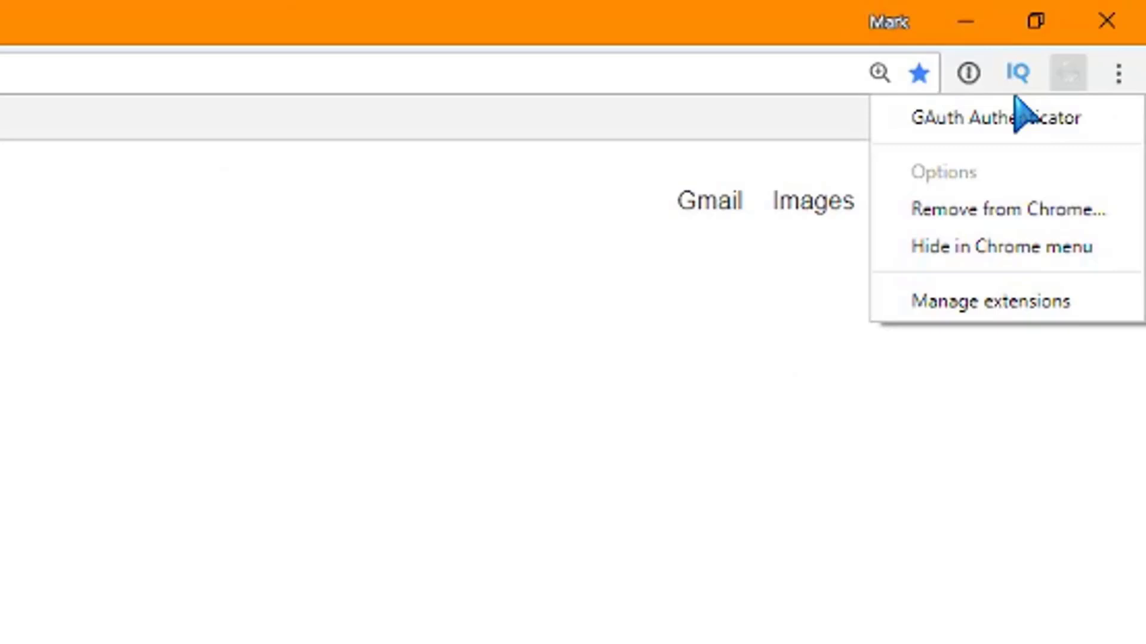
pyautogui.click(1002, 126)
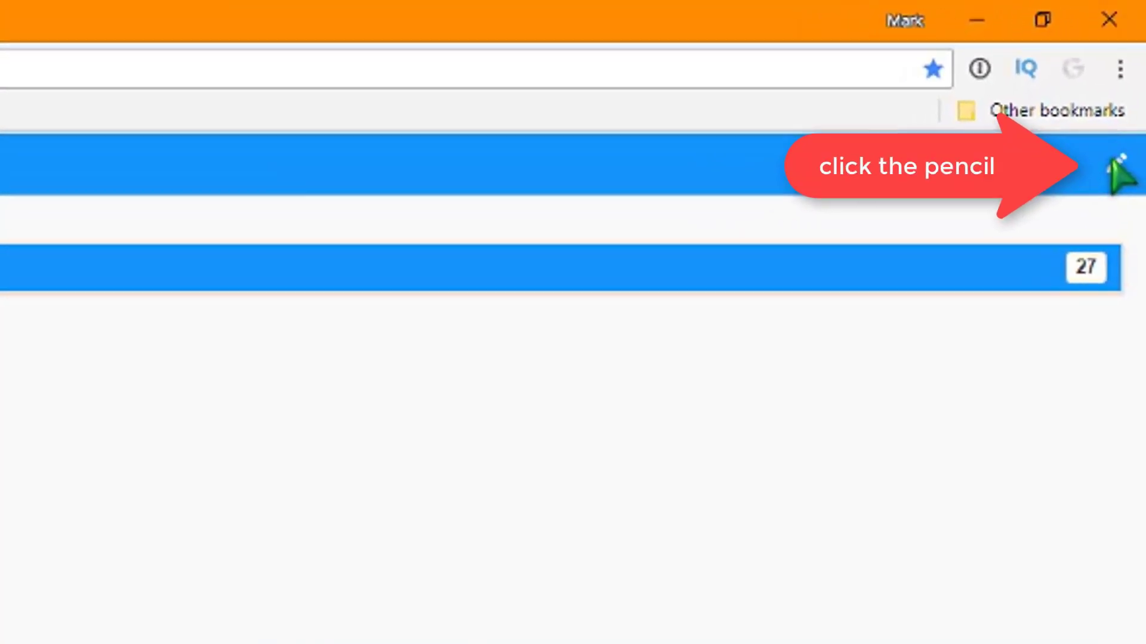
pyautogui.click(1111, 221)
pyautogui.click(77, 246)
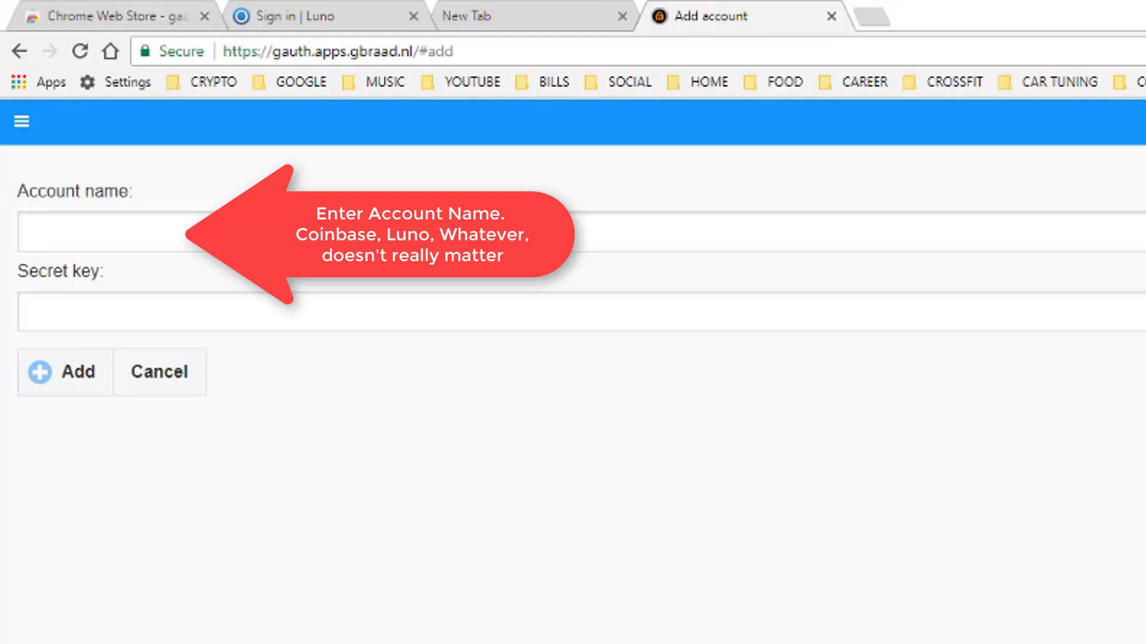
# Add a 'LUNO' account in GAuth with the pasted secret key.
pyautogui.click(62, 229)
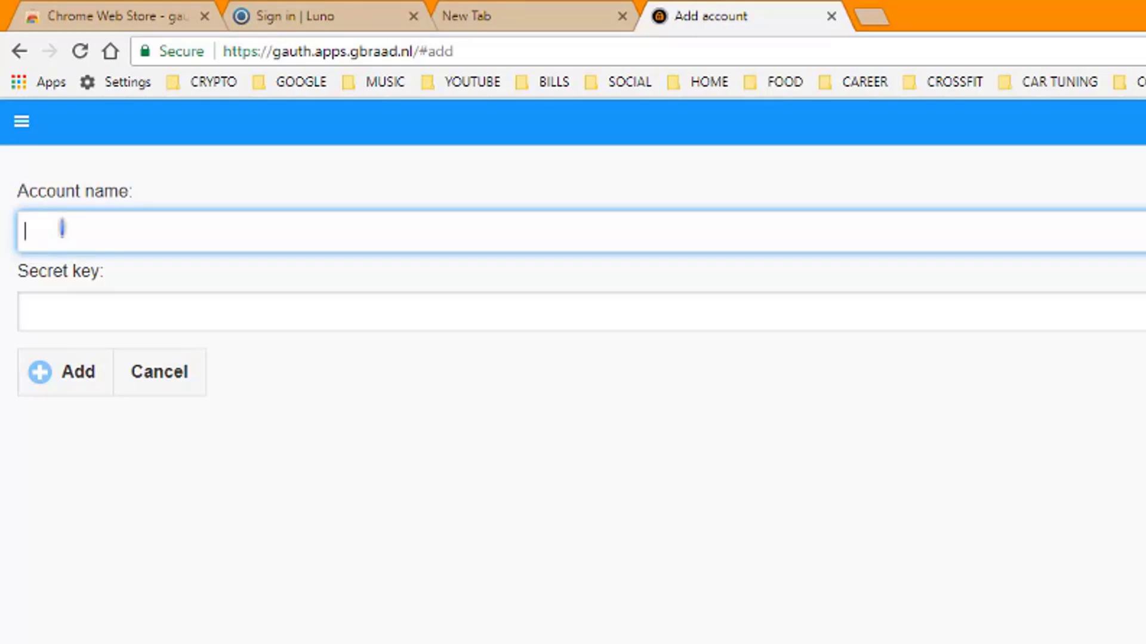
pyautogui.write('luno')
pyautogui.press('BackSpace')
pyautogui.press('BackSpace')
pyautogui.press('BackSpace')
pyautogui.press('BackSpace')
pyautogui.write('LuUNO')
pyautogui.press('Tab')
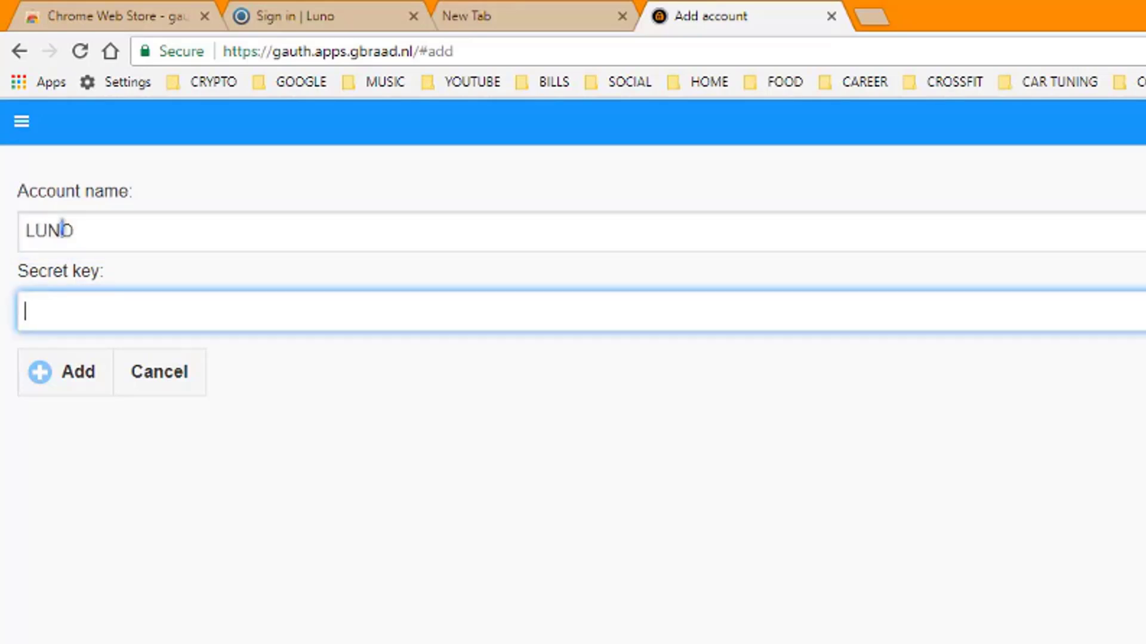
pyautogui.hotkey('ctrl', 'v')
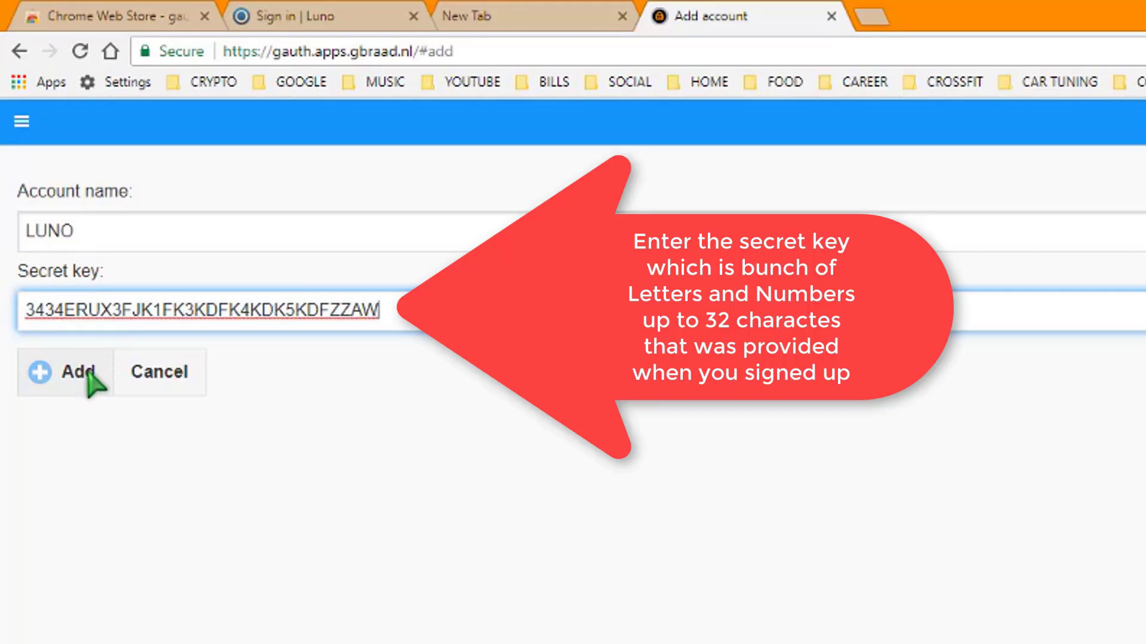
pyautogui.click(40, 385)
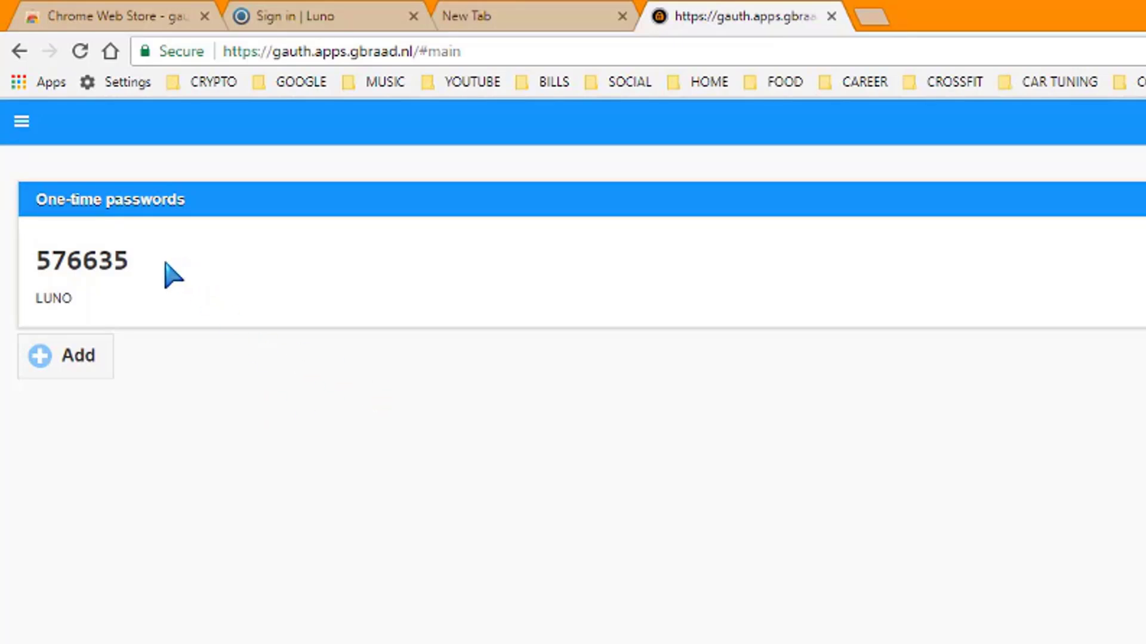
# Copy the LUNO one-time code and enter it into Luno's two-factor prompt.
pyautogui.doubleClick(93, 259)
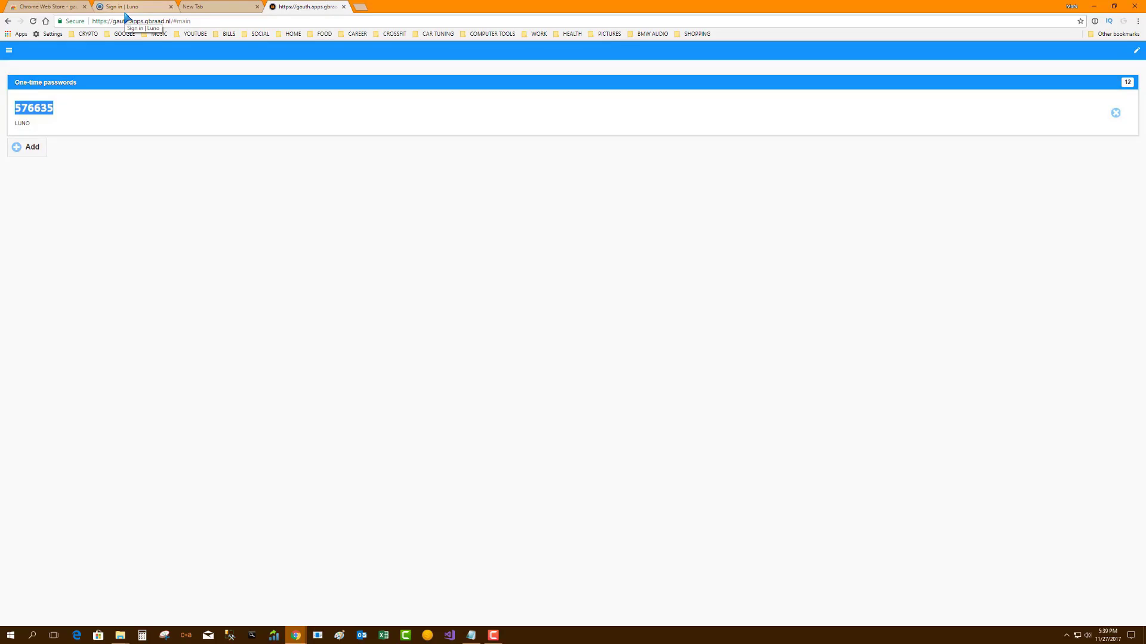
pyautogui.click(125, 8)
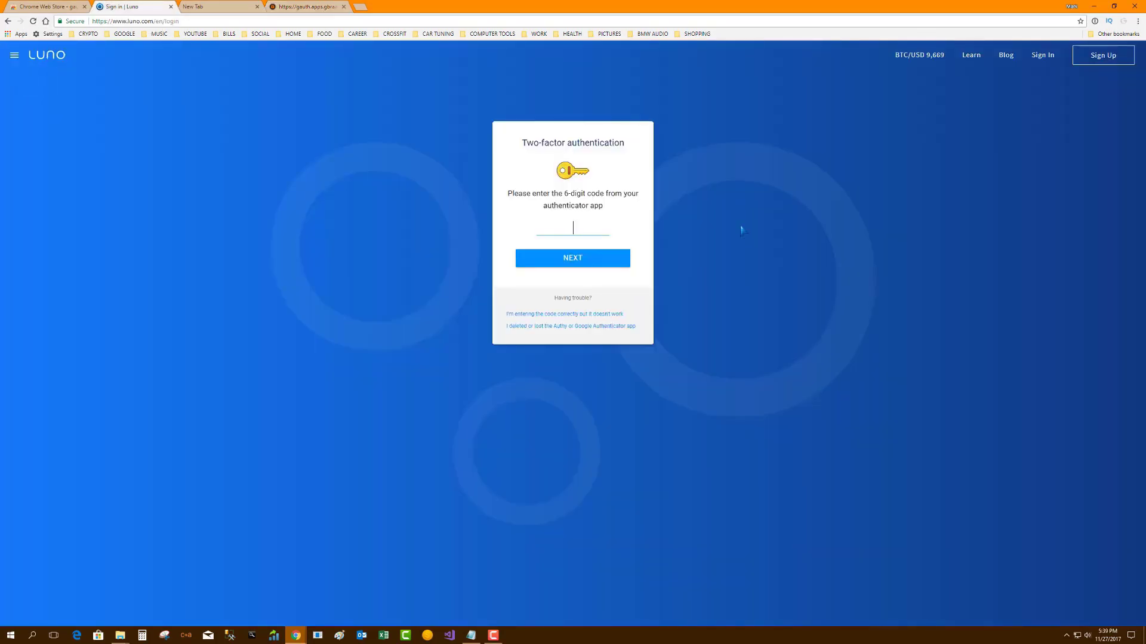
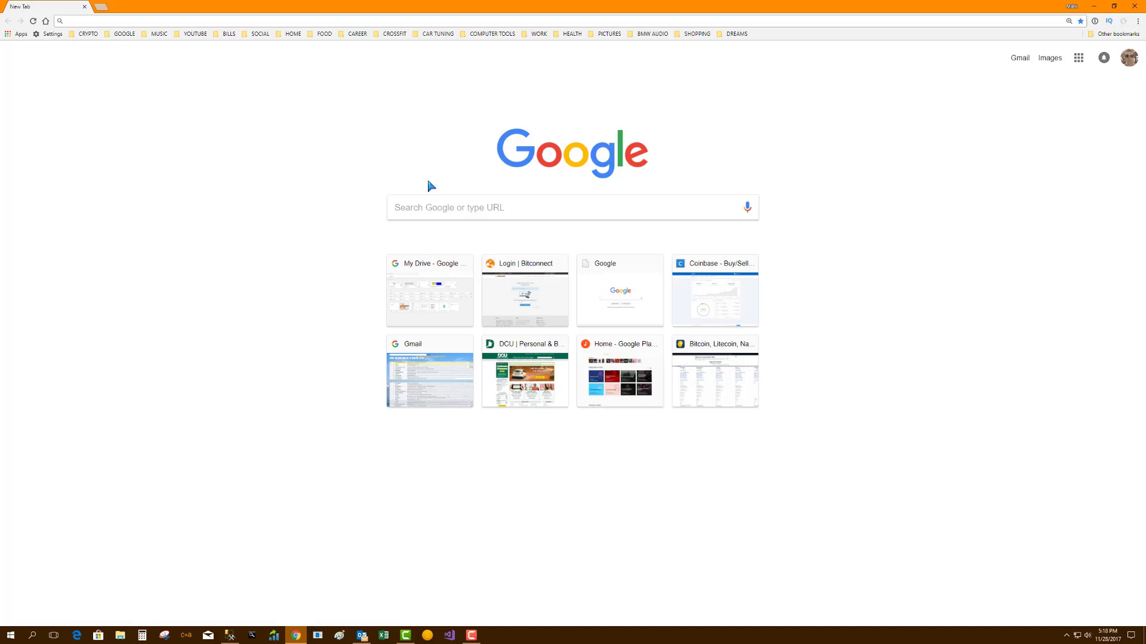
# Search Google for 'GOOGLE EXTENSION STORE' from a new tab.
pyautogui.click(441, 207)
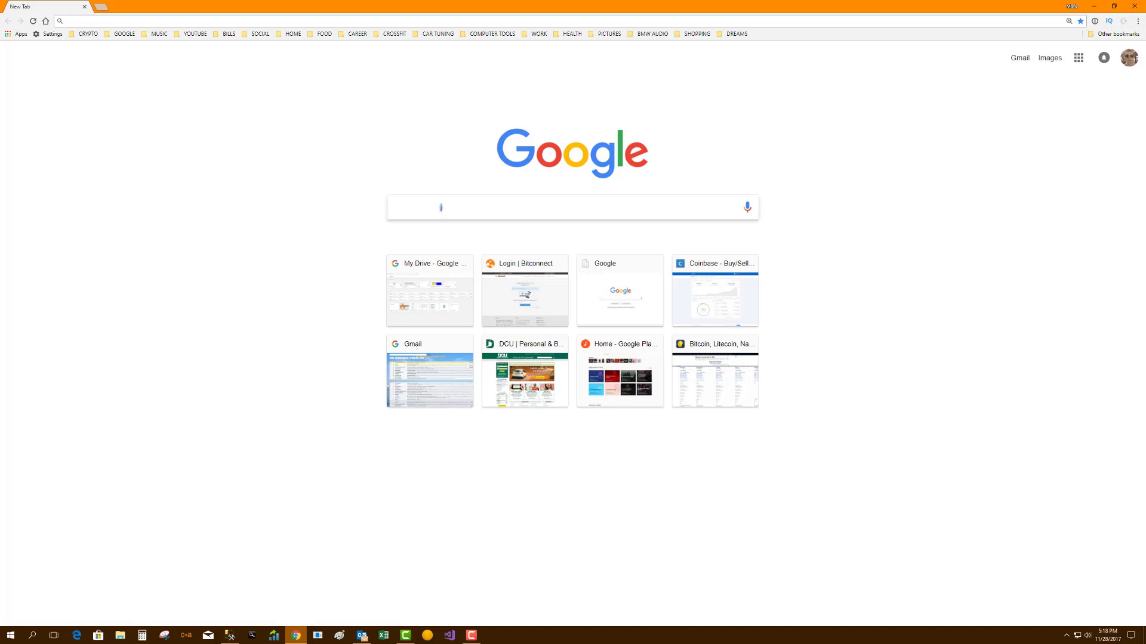
pyautogui.write('GOOGLE ')
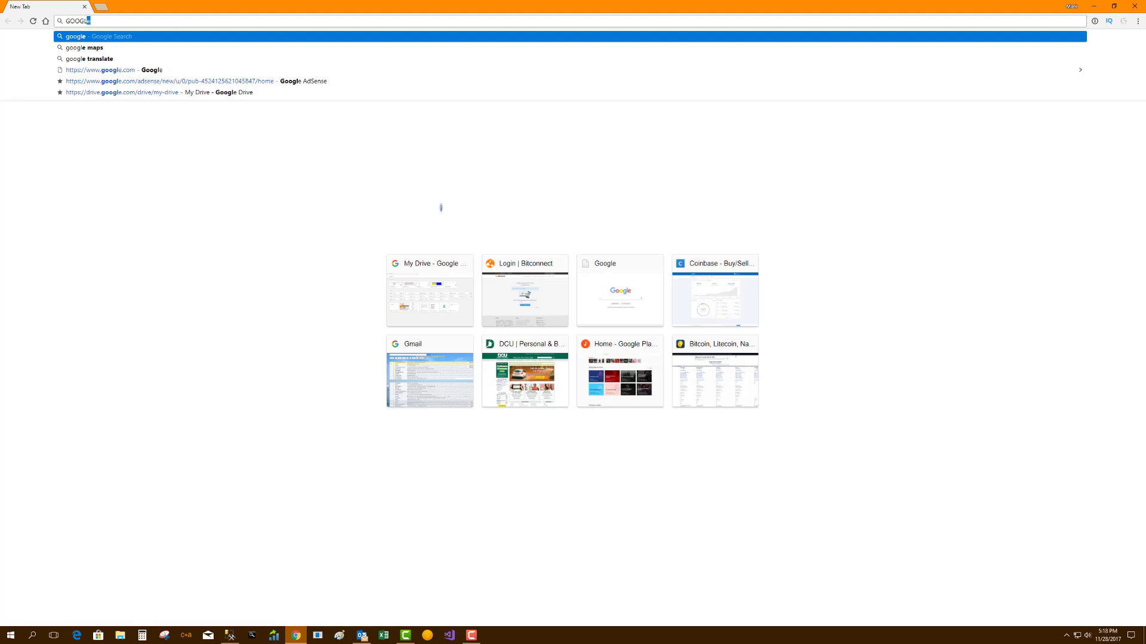
pyautogui.write('EXTEN')
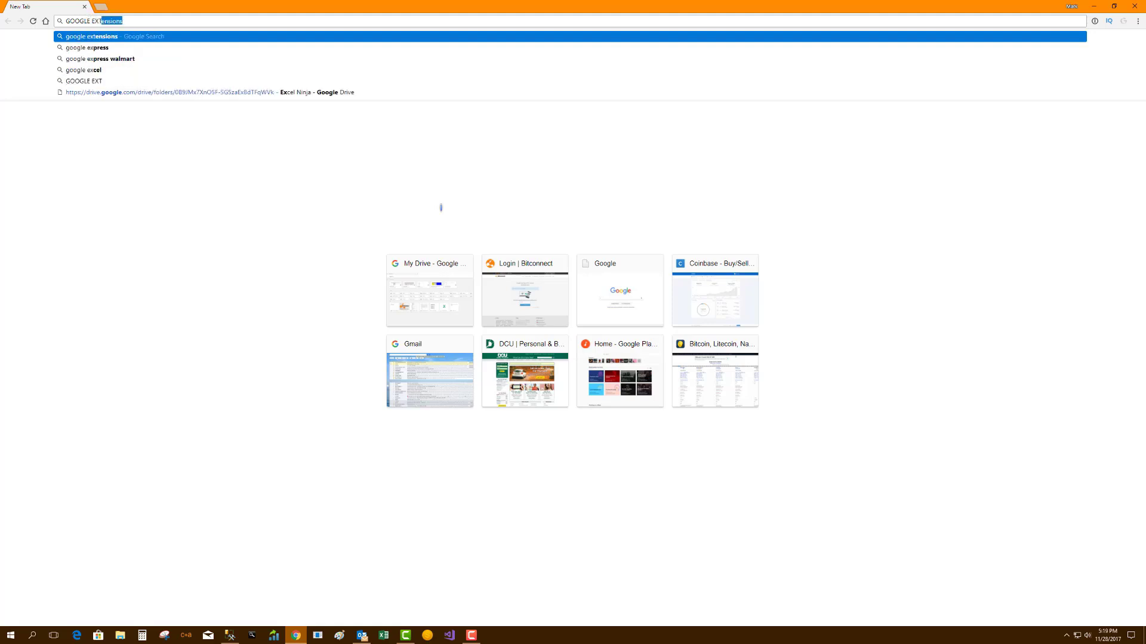
pyautogui.write('SION STORE')
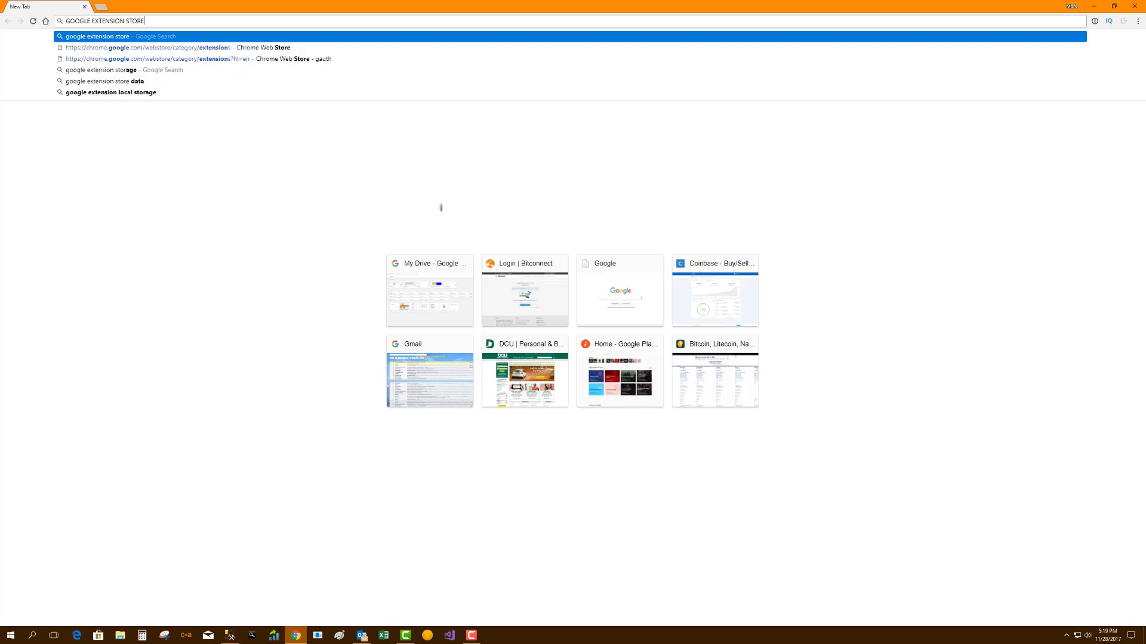
pyautogui.press('Return')
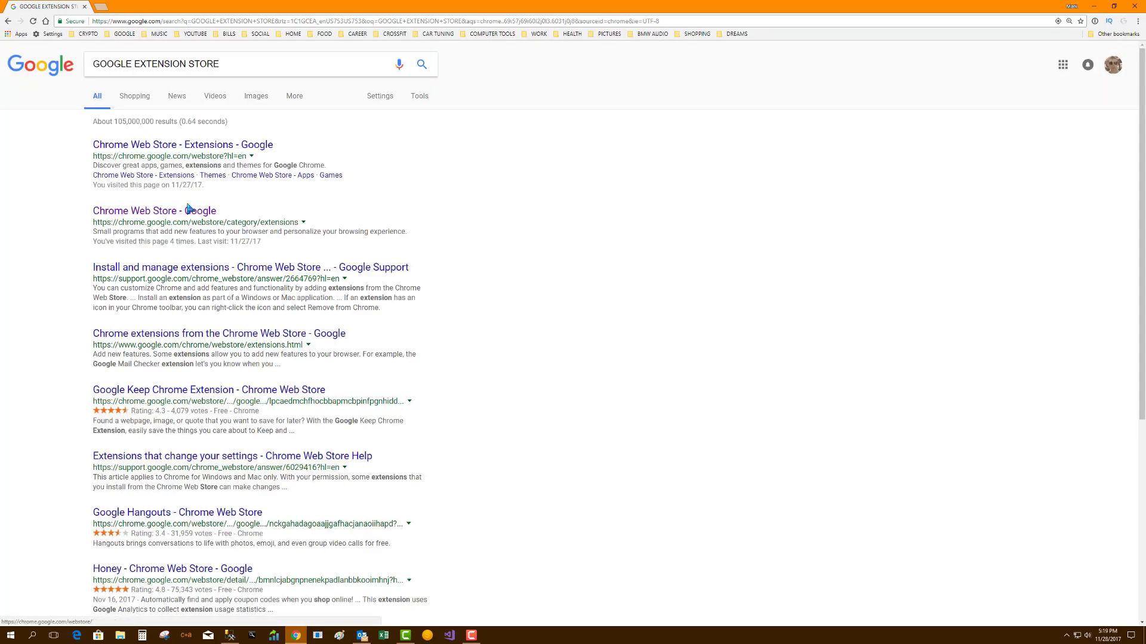
# Search the Chrome Web Store for 'GAUTH' and confirm GAuth Authenticator is already added.
pyautogui.click(206, 149)
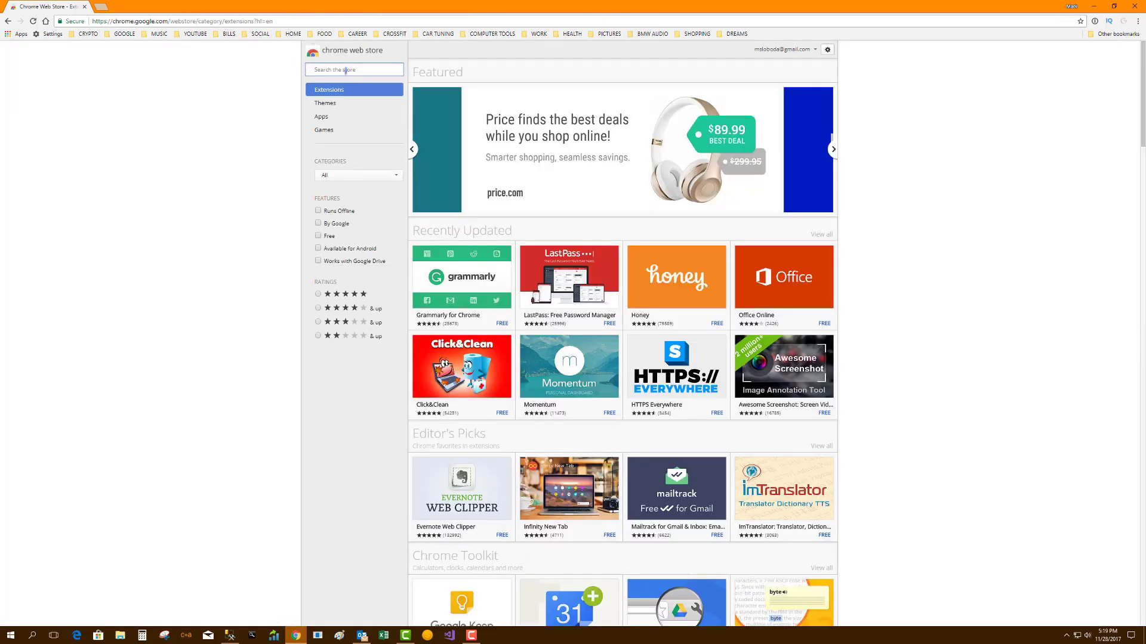
pyautogui.write('GAUTH')
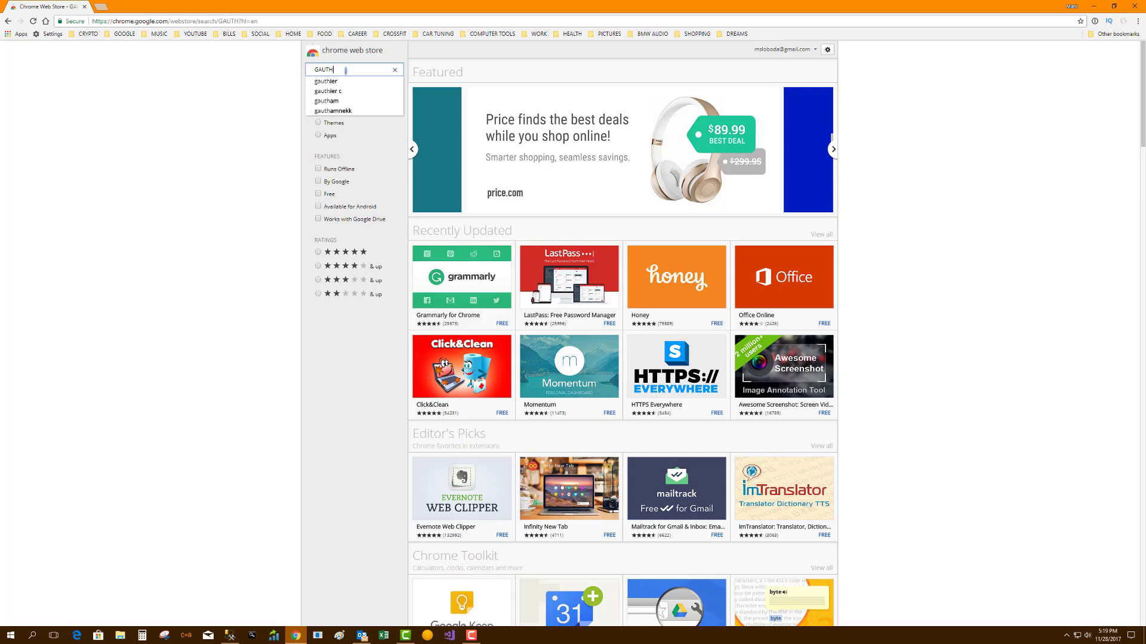
pyautogui.press('Return')
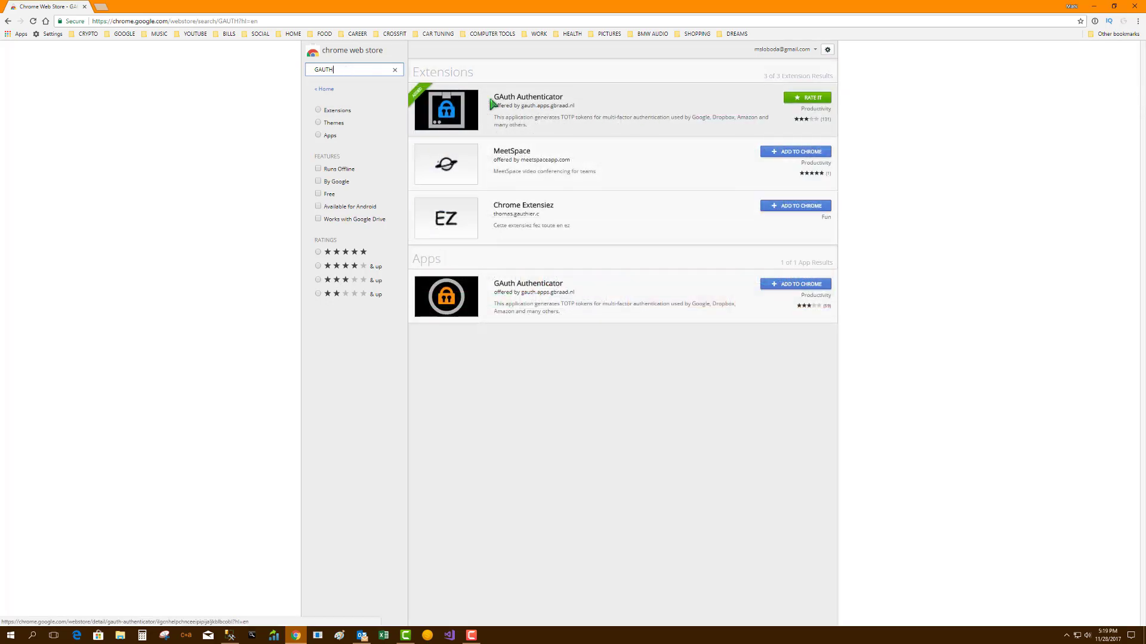
pyautogui.click(491, 105)
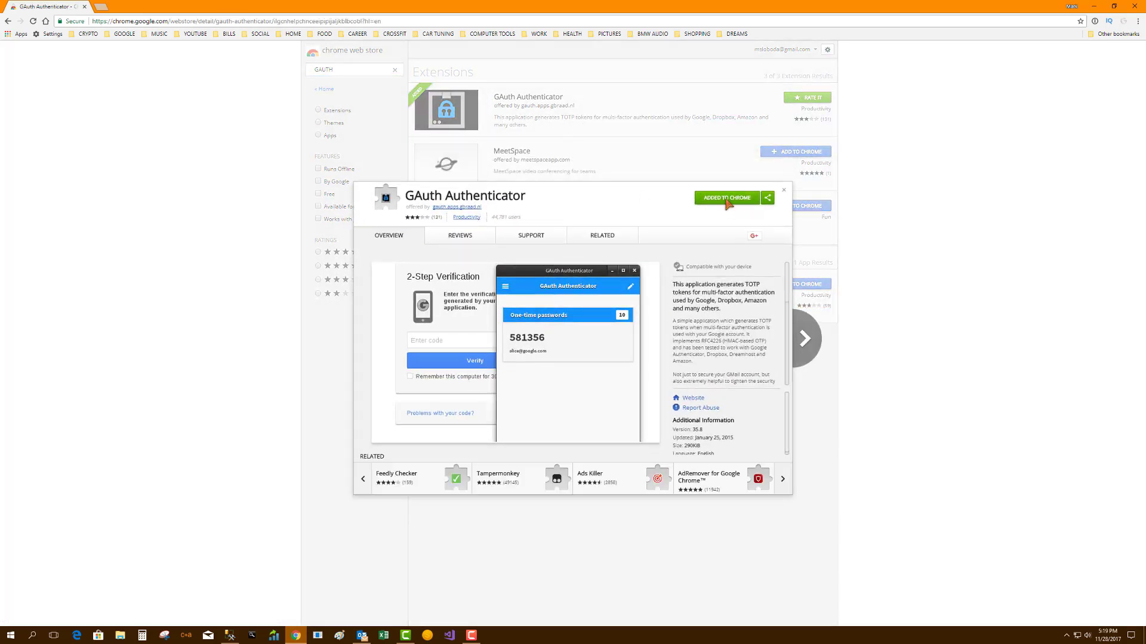
pyautogui.click(783, 190)
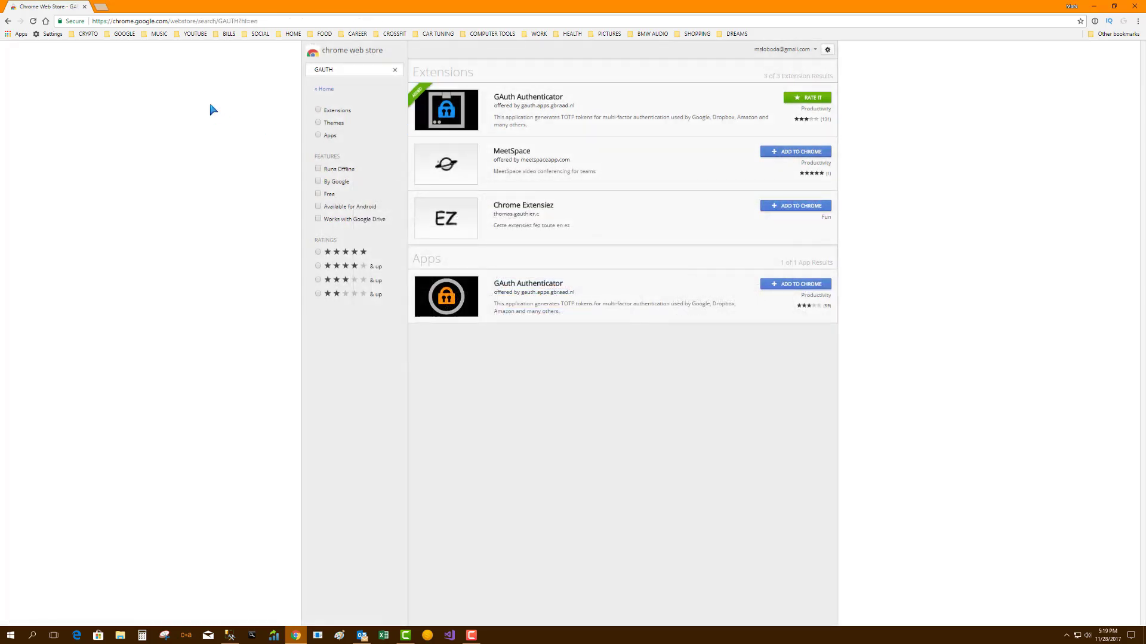
pyautogui.rightClick(1123, 24)
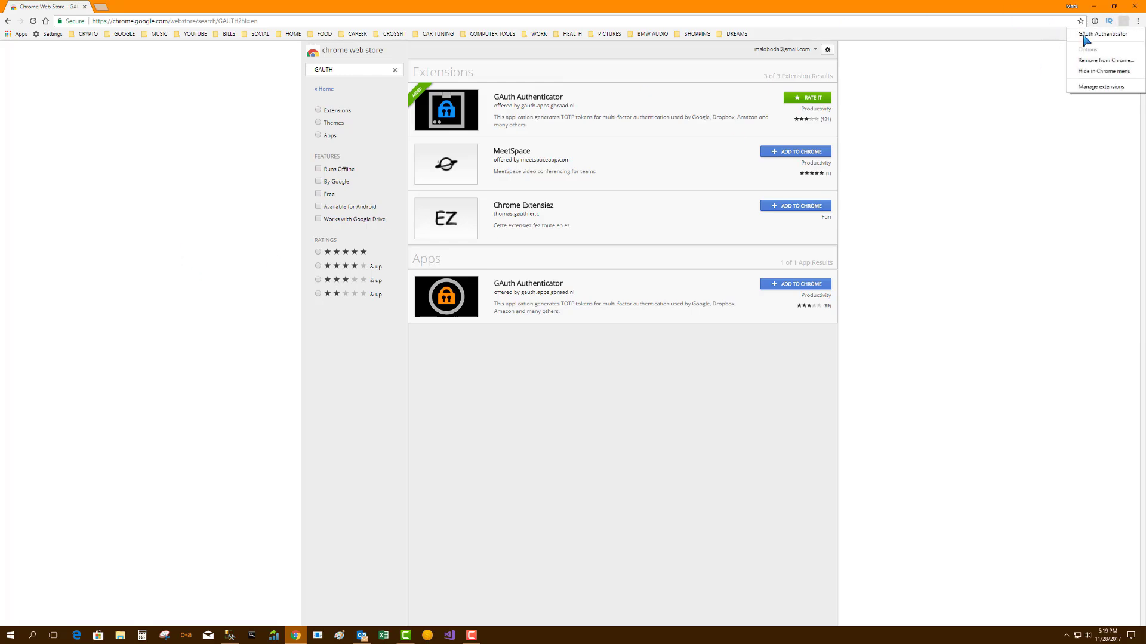
# Open GAuth Authenticator and bring up its Add account form.
pyautogui.click(1091, 37)
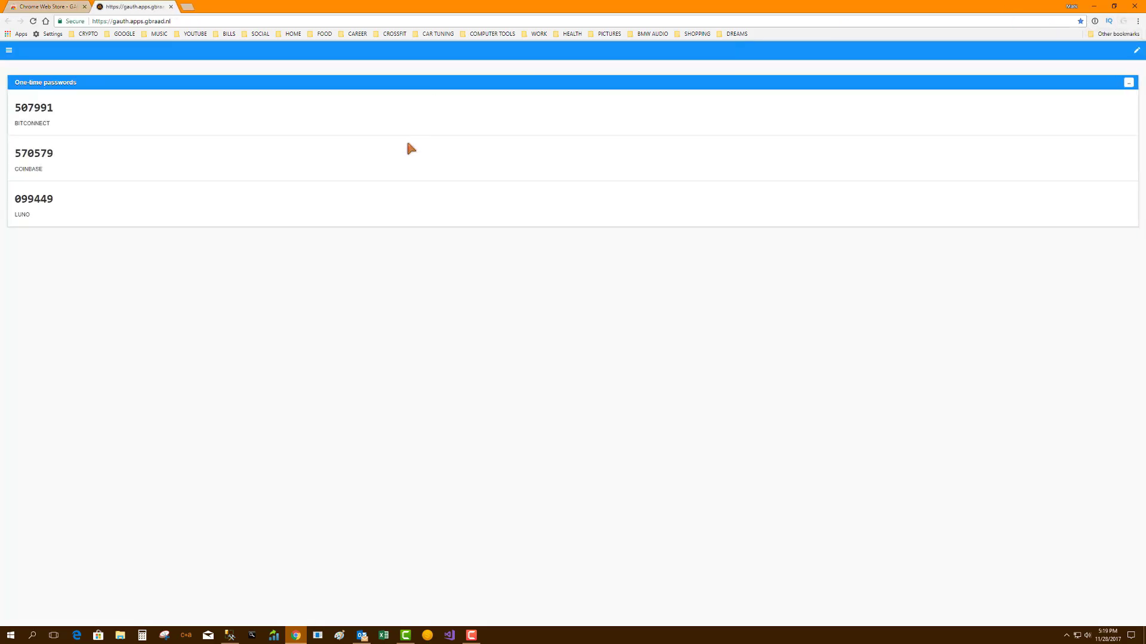
pyautogui.click(1137, 54)
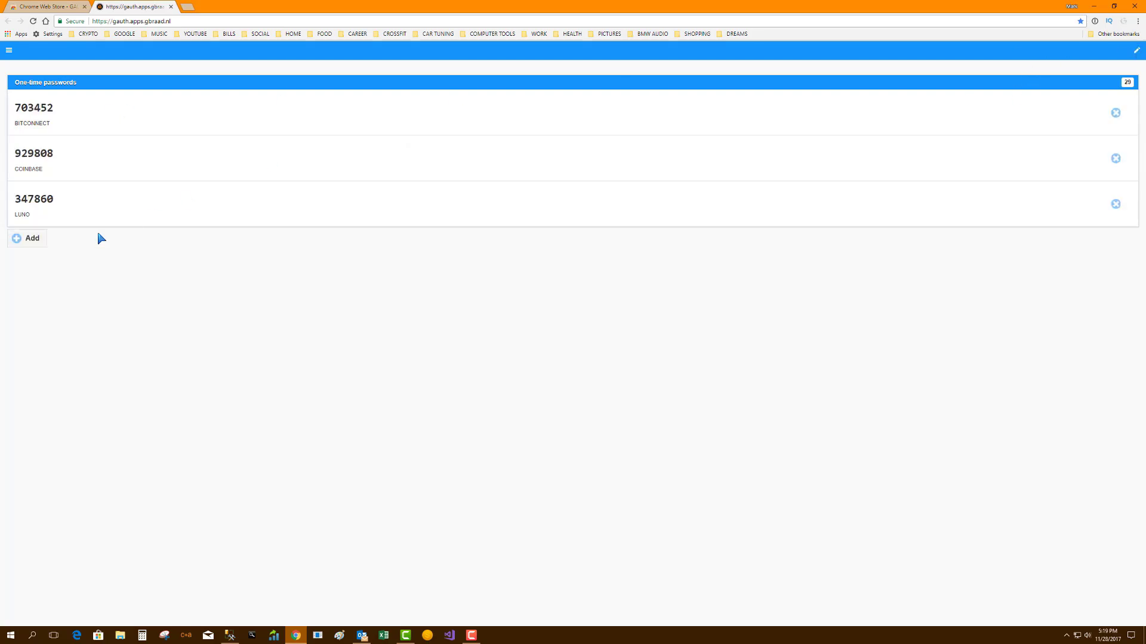
pyautogui.click(37, 239)
# Add a 'TEST ACCOUNT' entry with its secret key and select its new code.
pyautogui.click(63, 93)
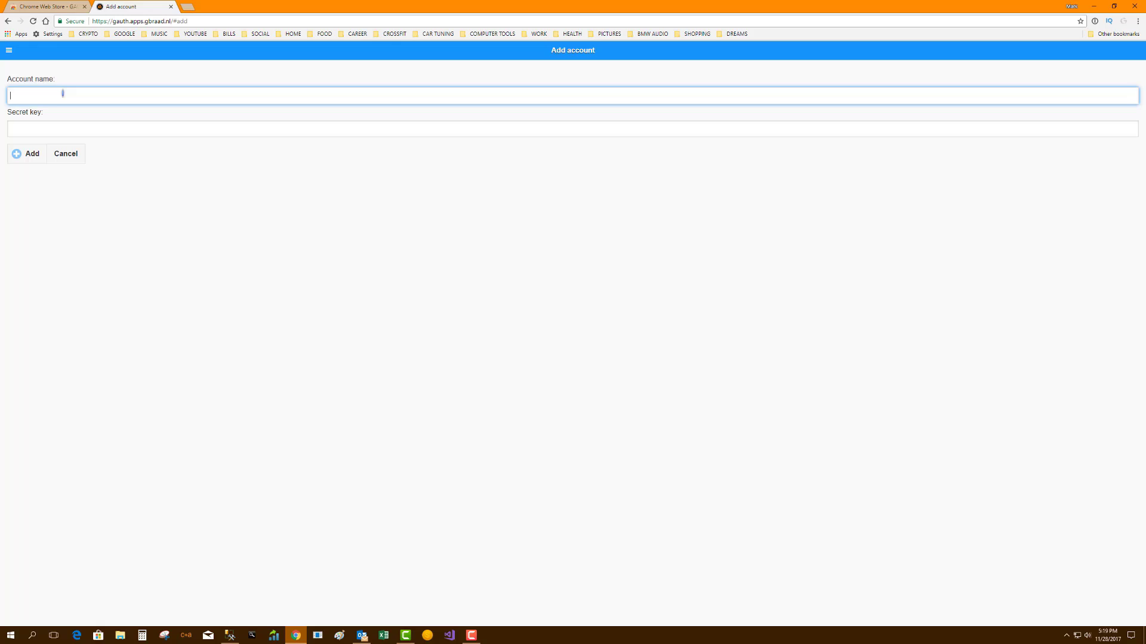
pyautogui.press('Tab')
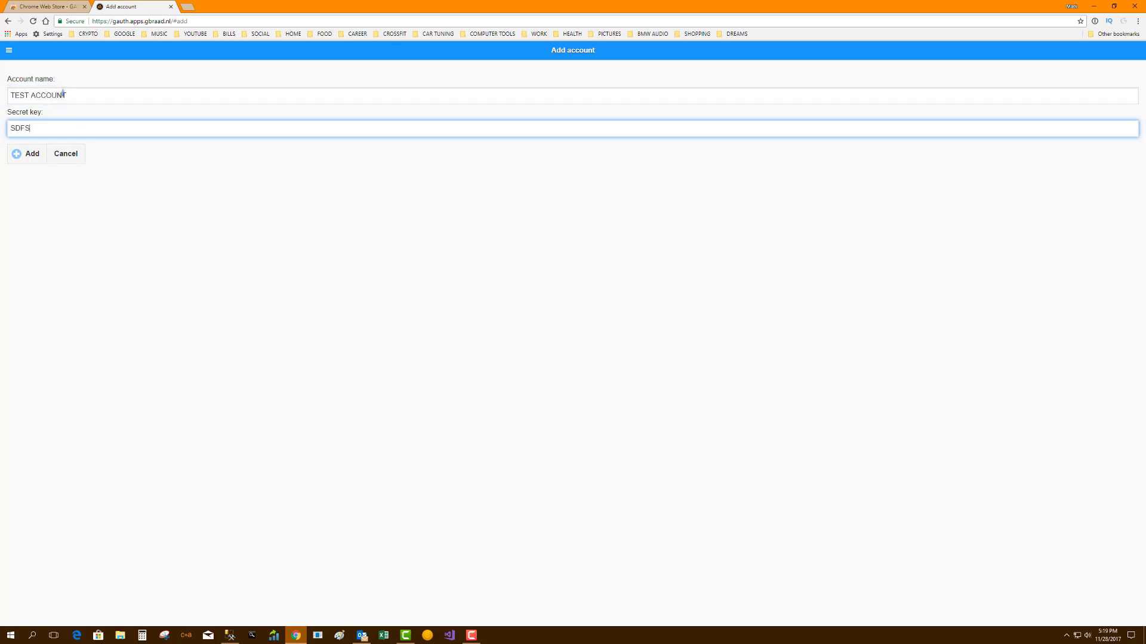
pyautogui.click(34, 159)
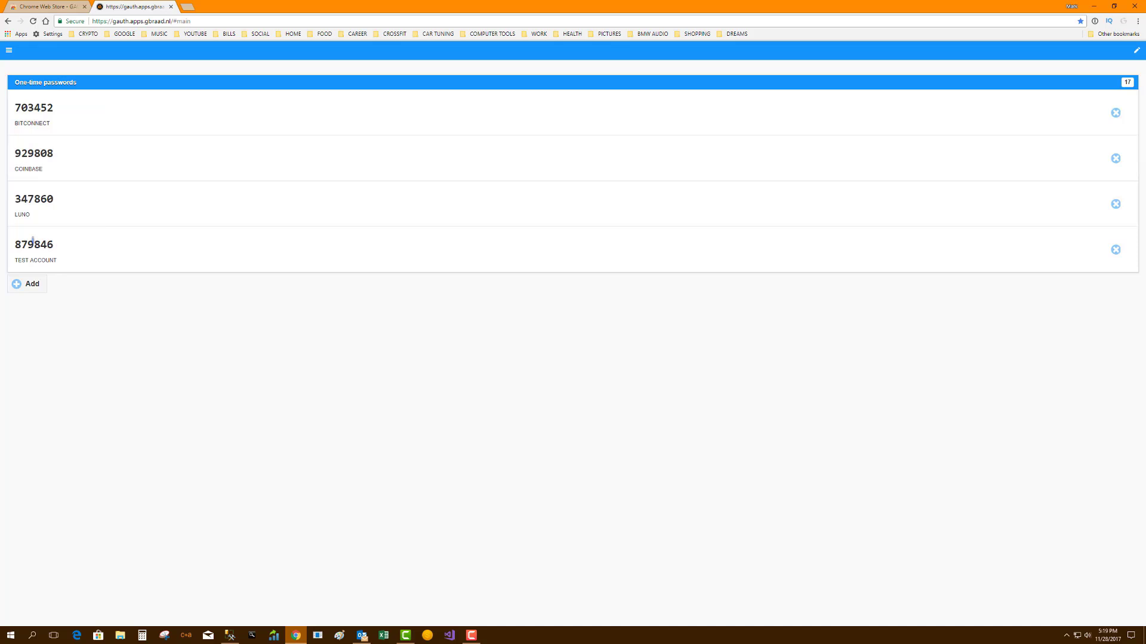
pyautogui.moveTo(53, 243); pyautogui.dragTo(3, 249)
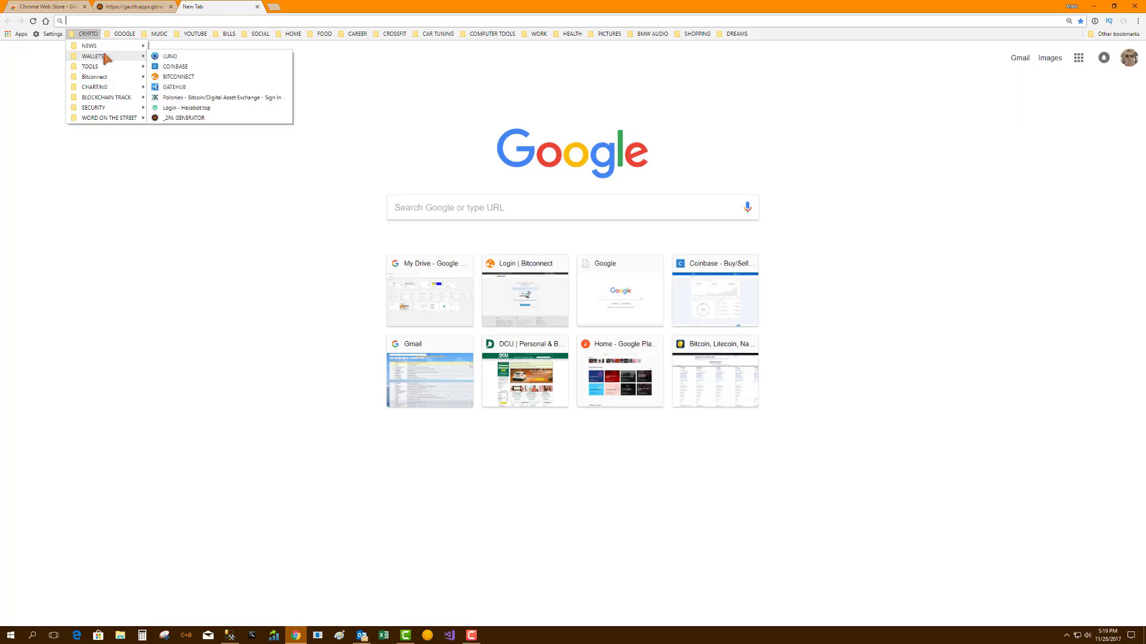
# Open Luno from the CRYPTO > WALLETS bookmarks and sign in with the saved e-mail and password.
pyautogui.click(173, 56)
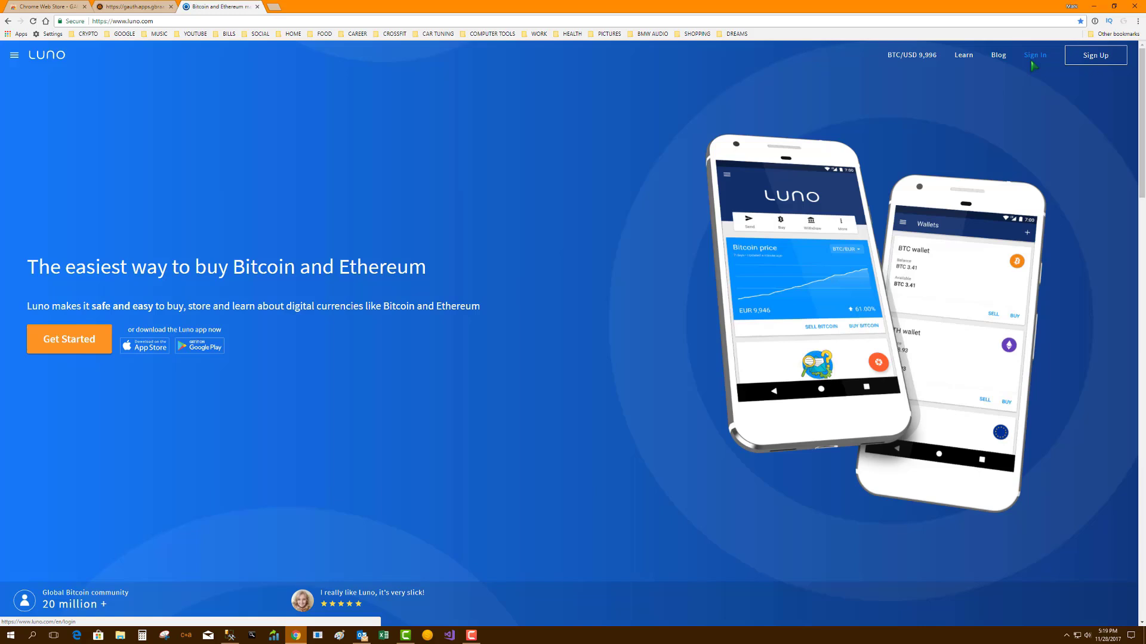
pyautogui.click(1034, 57)
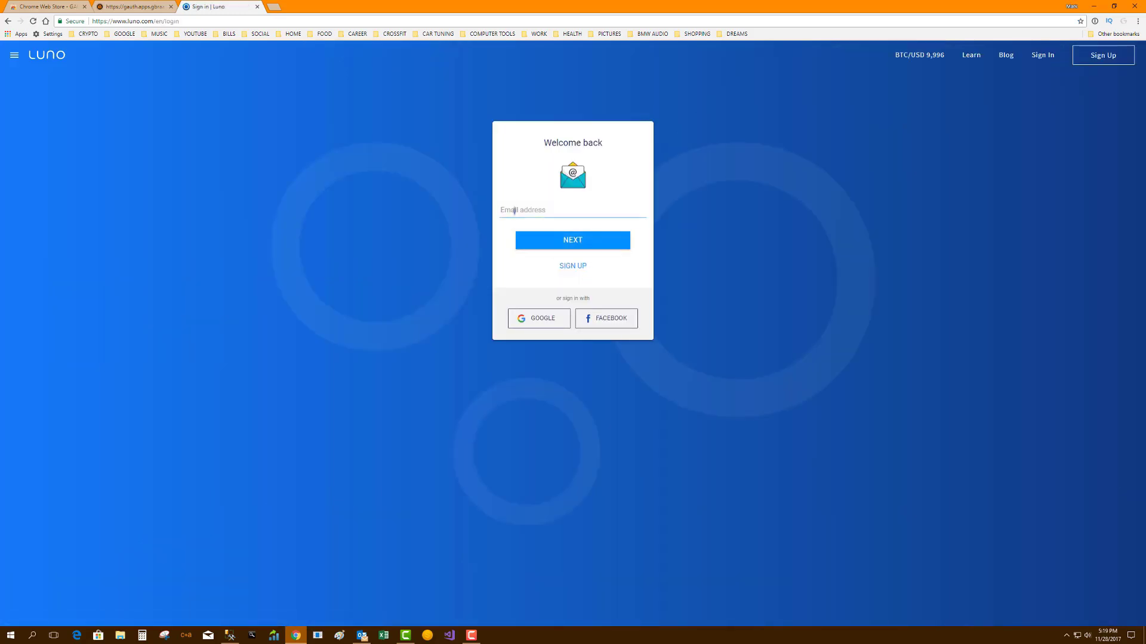
pyautogui.click(517, 209)
pyautogui.click(537, 224)
pyautogui.click(592, 244)
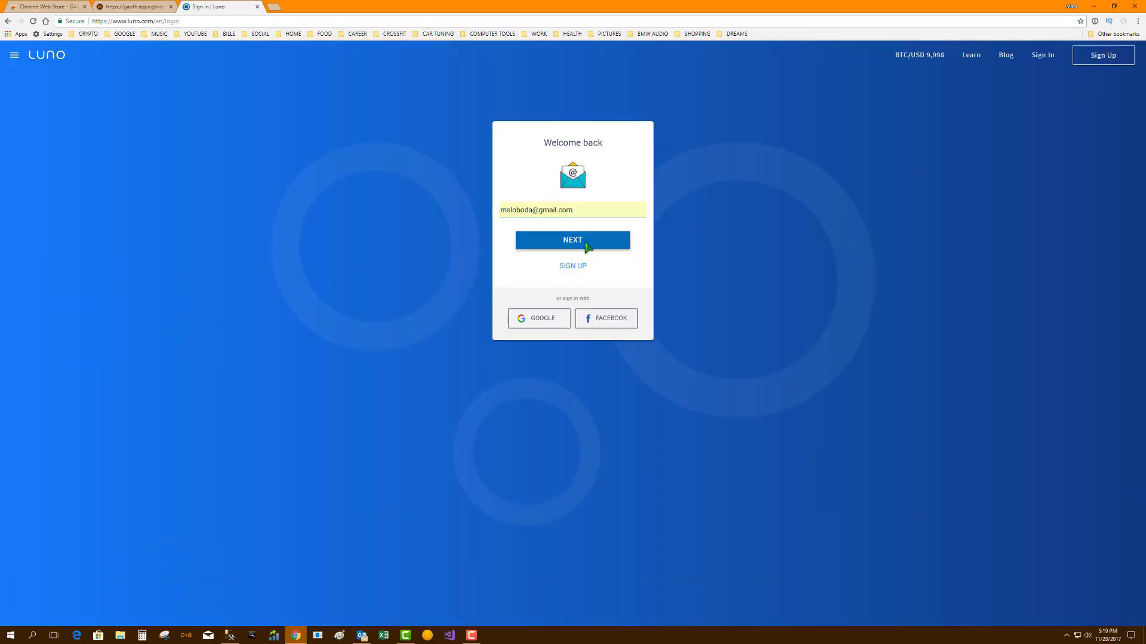
pyautogui.click(571, 199)
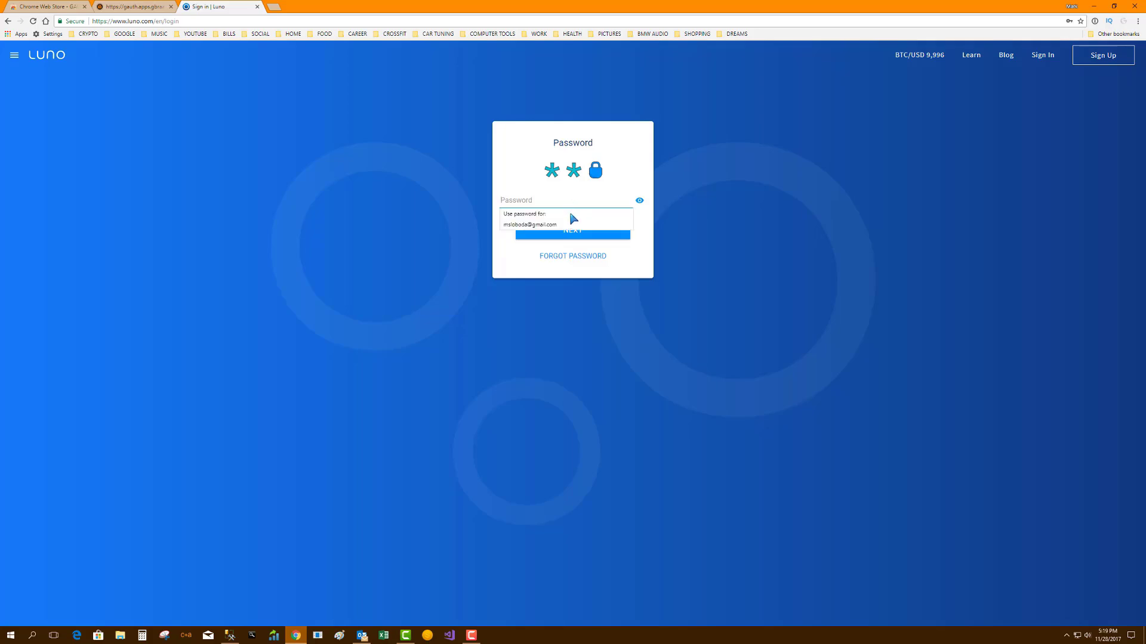
pyautogui.click(565, 225)
pyautogui.click(574, 235)
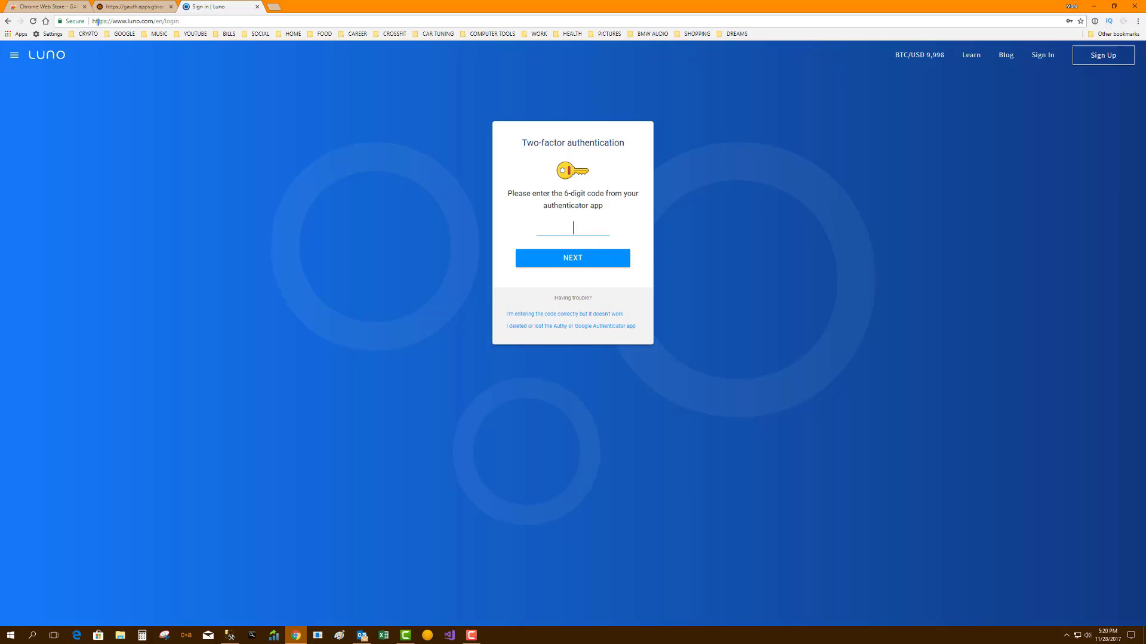
# Copy the current LUNO code from GAuth and paste it into Luno's two-factor field.
pyautogui.click(126, 6)
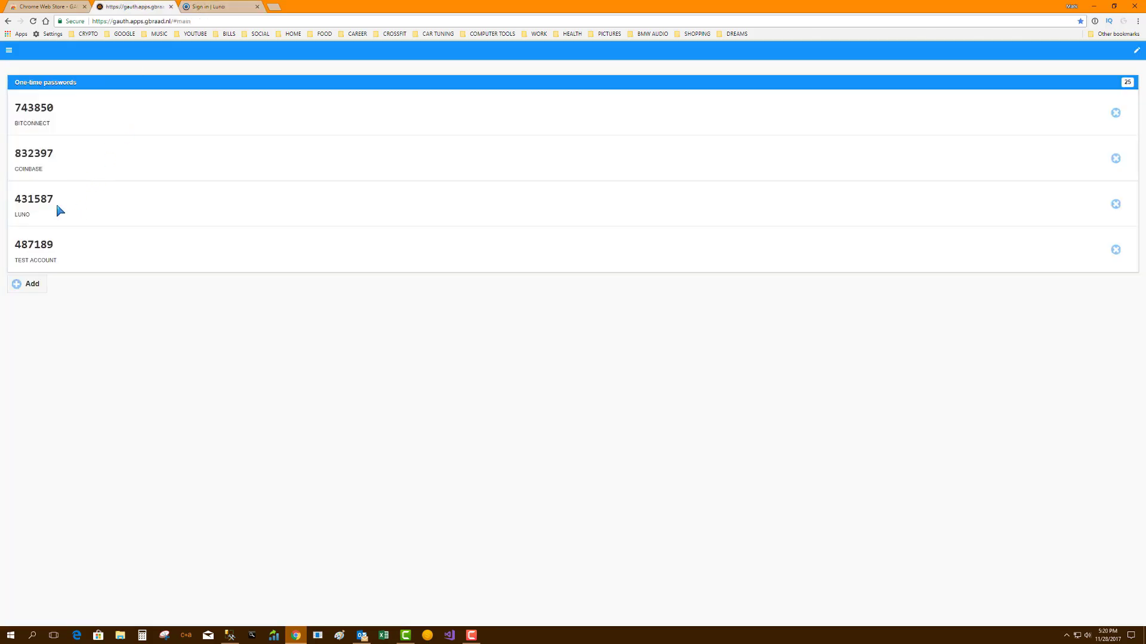
pyautogui.moveTo(58, 206); pyautogui.dragTo(10, 186)
pyautogui.hotkey('ctrl', 'c')
pyautogui.click(208, 7)
pyautogui.hotkey('ctrl', 'v')
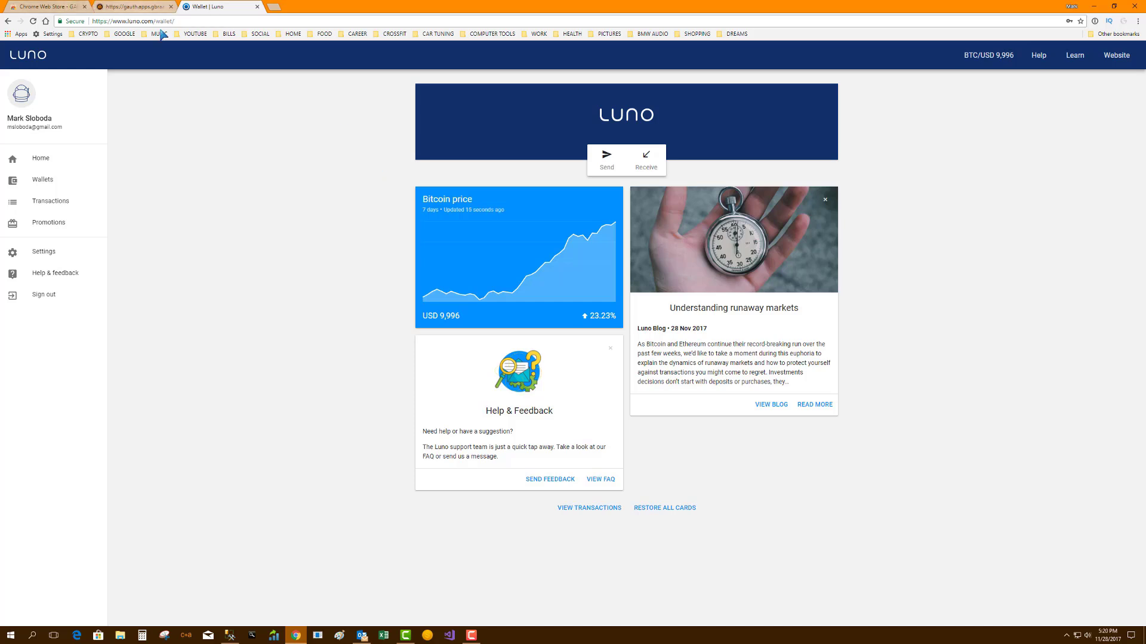
# Load the GAuth page in the current tab from the CRYPTO > SECURITY bookmarks.
pyautogui.click(89, 34)
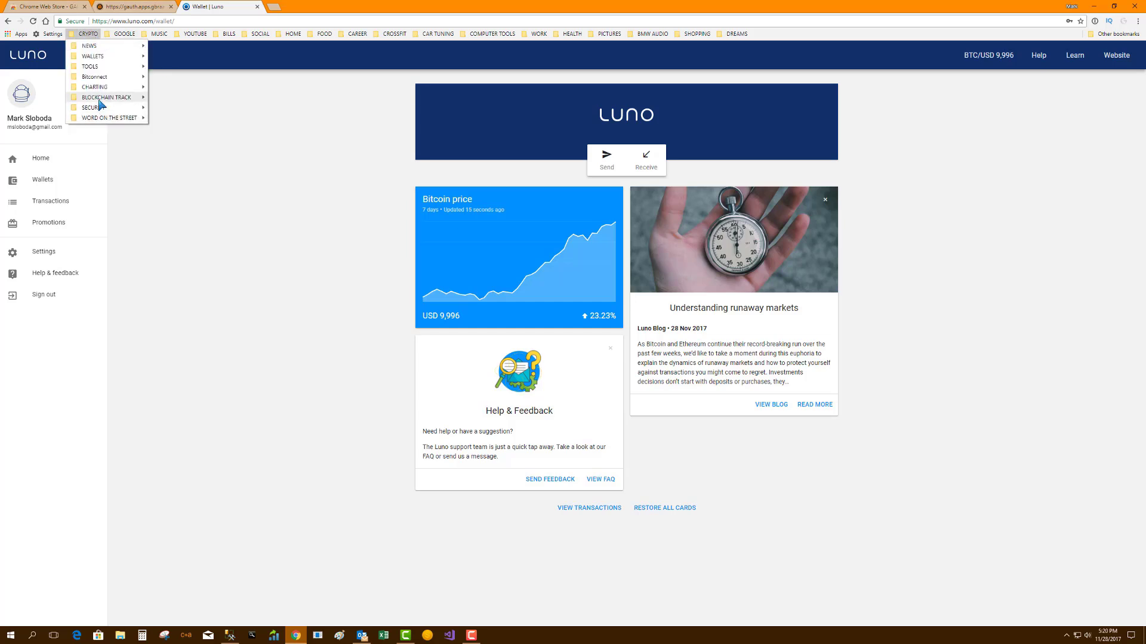
pyautogui.moveTo(101, 113)
pyautogui.click(180, 107)
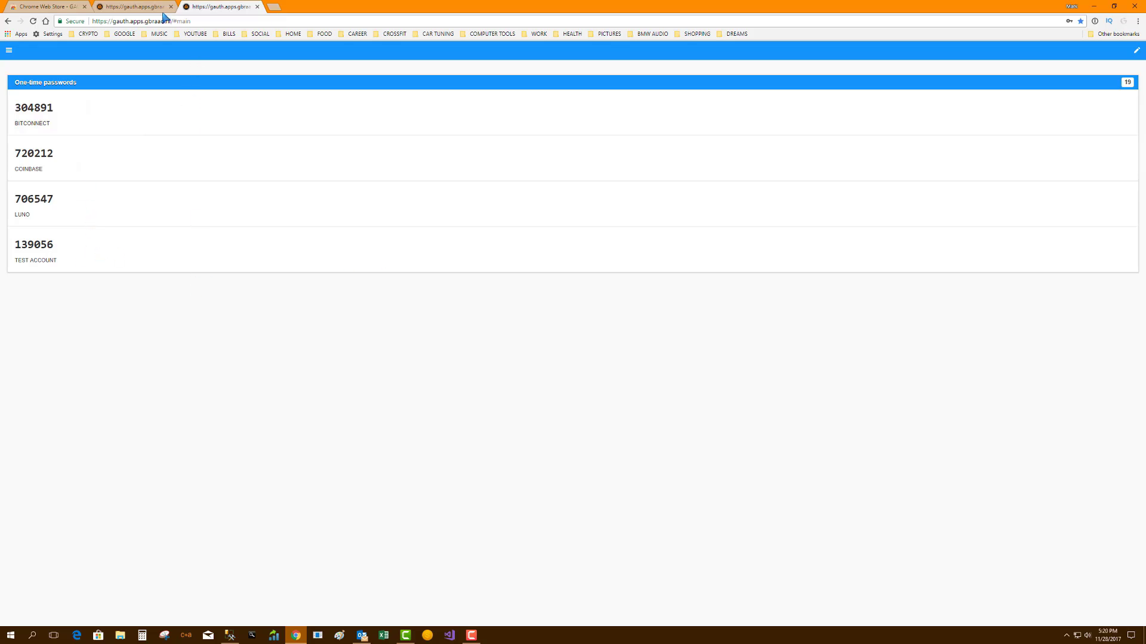
# Bring the earlier gauth.apps.gbraad.nl tab with the four-account edit list to the front.
pyautogui.click(136, 7)
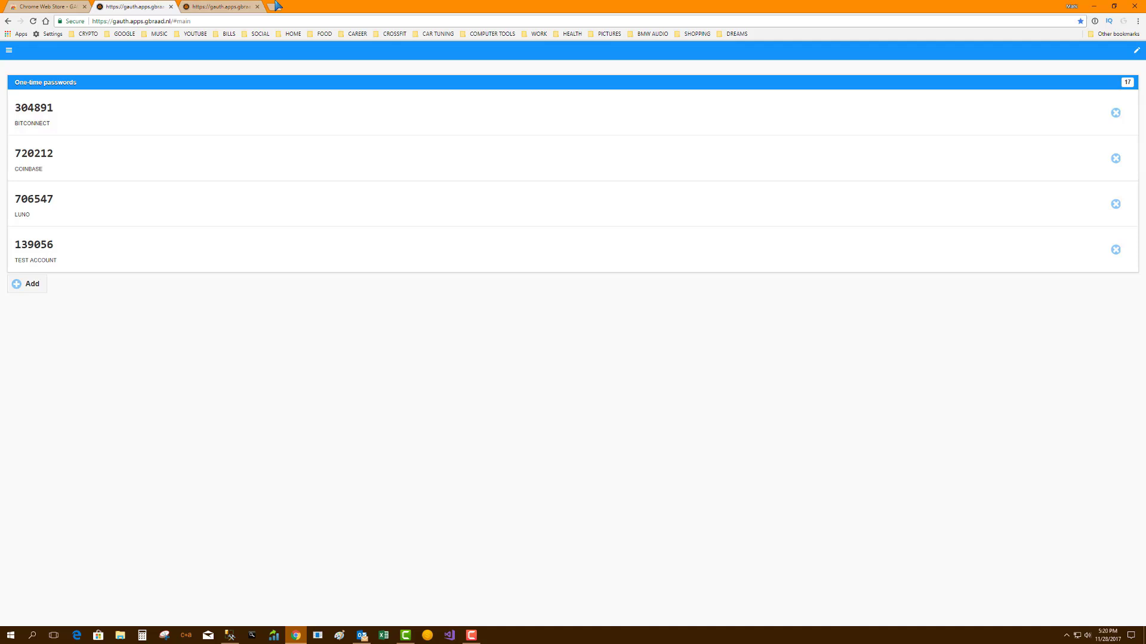